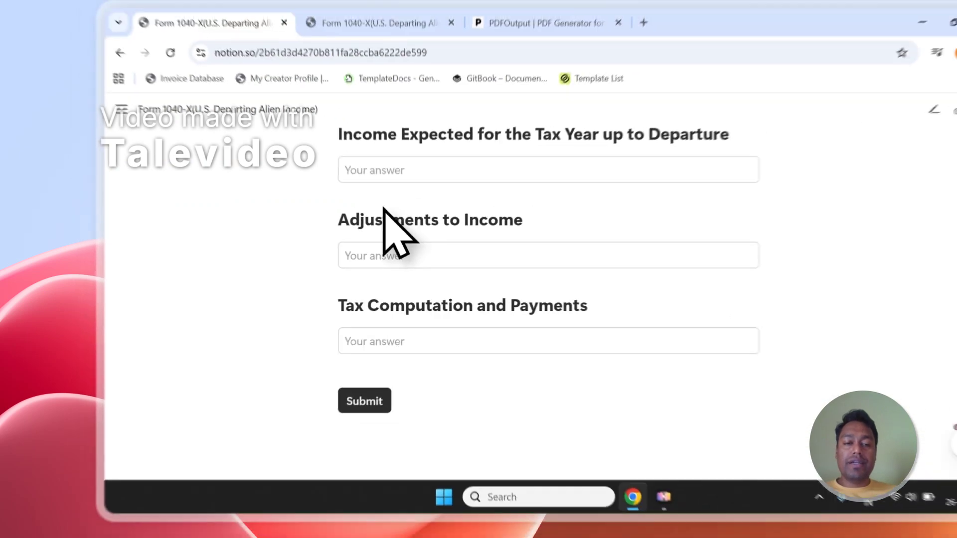
Review the question fields of the Form 1040-X(U.S. Departing Alien Income) form from the submit area back to its title
{"action": "scroll", "coordinate": [403, 274], "scroll_direction": "up", "scroll_amount": 5}
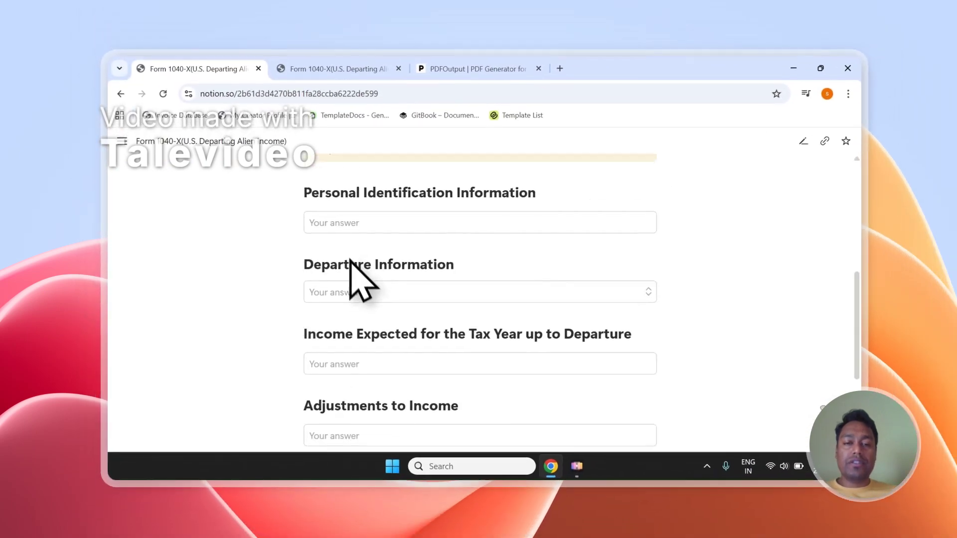
{"action": "scroll", "coordinate": [397, 255], "scroll_direction": "down", "scroll_amount": 3}
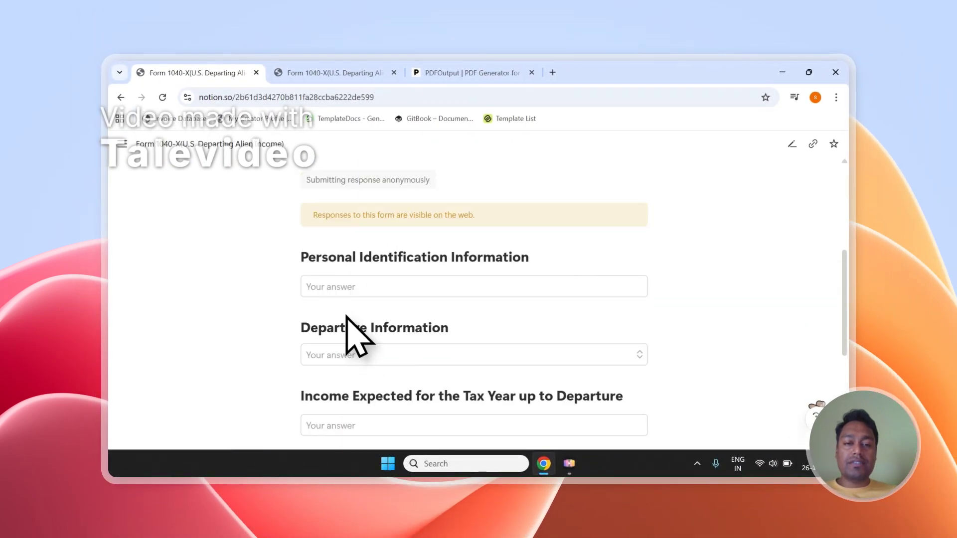
{"action": "scroll", "coordinate": [355, 336], "scroll_direction": "up", "scroll_amount": 5}
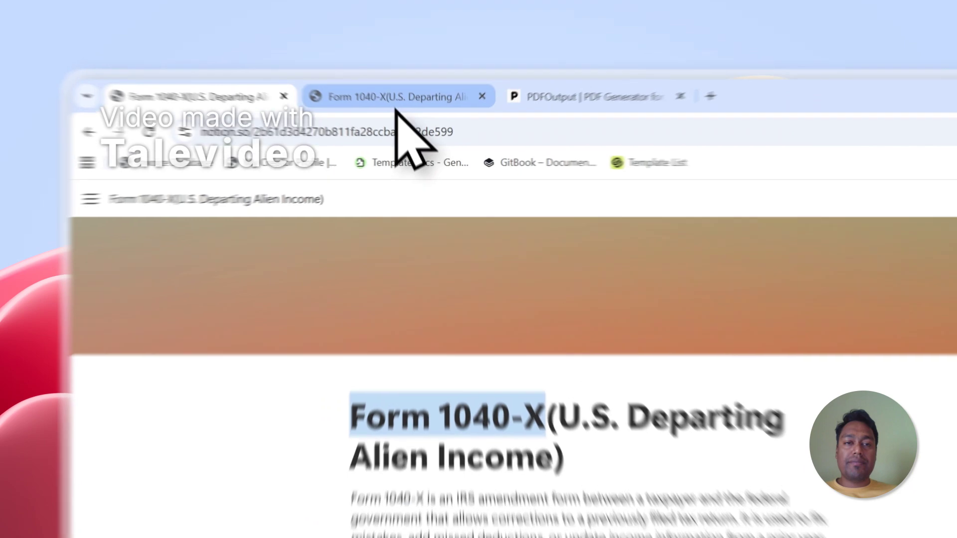
Open the Form 1040-X responses database and check the Entry-1 and Entry-2 rows, leaving both unselected
{"action": "left_click", "coordinate": [332, 77]}
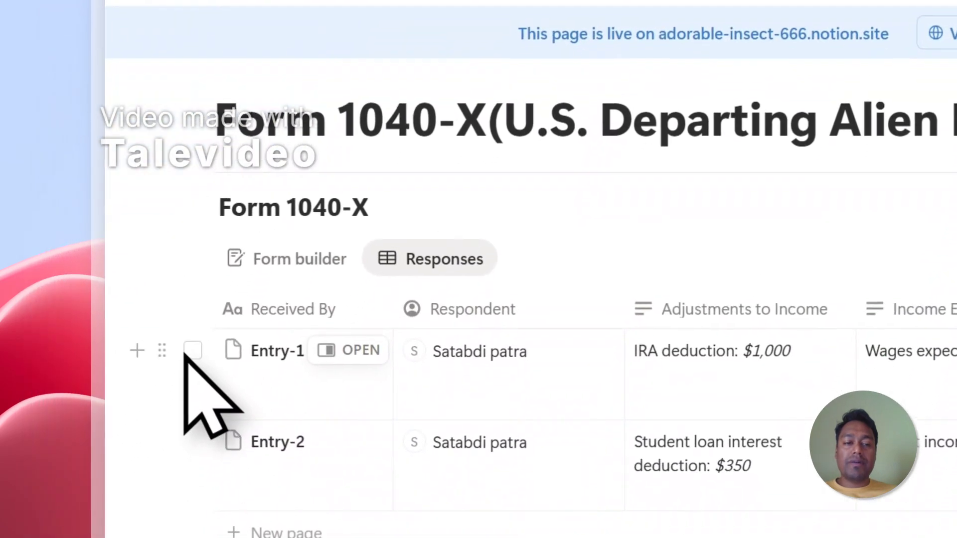
{"action": "left_click", "coordinate": [117, 537]}
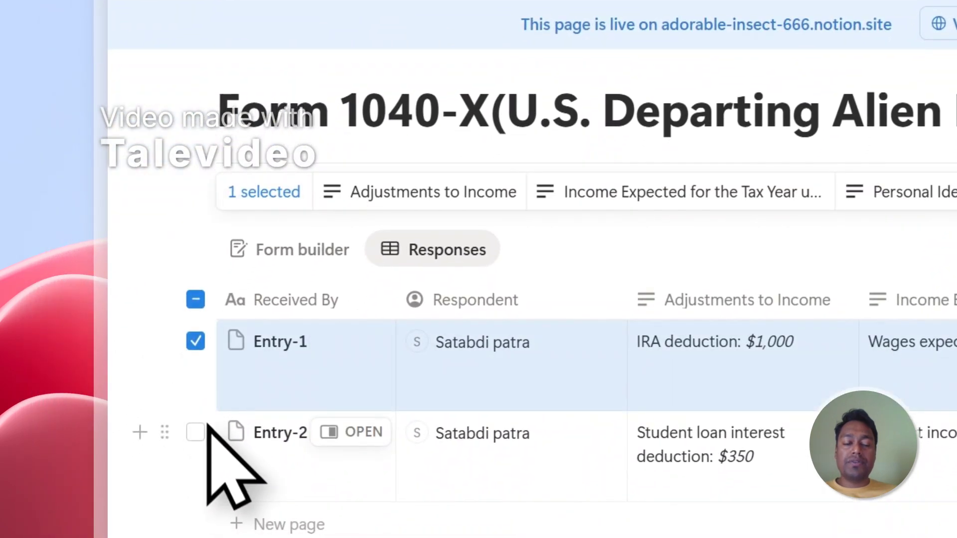
{"action": "left_click", "coordinate": [196, 431]}
{"action": "left_click", "coordinate": [578, 275]}
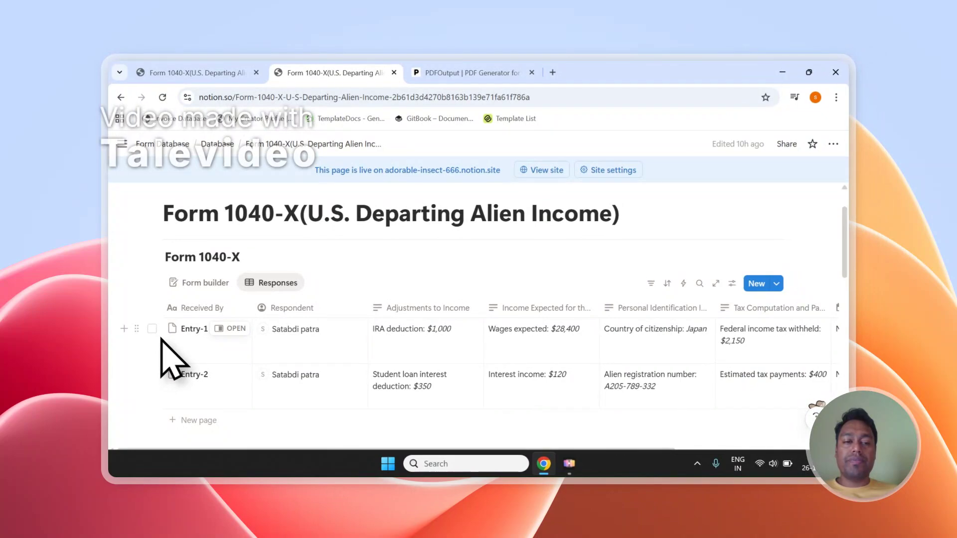
Switch to the PDFOutput website and read its headline about generating PDFs from Google Docs using a Notion database
{"action": "left_click", "coordinate": [491, 72]}
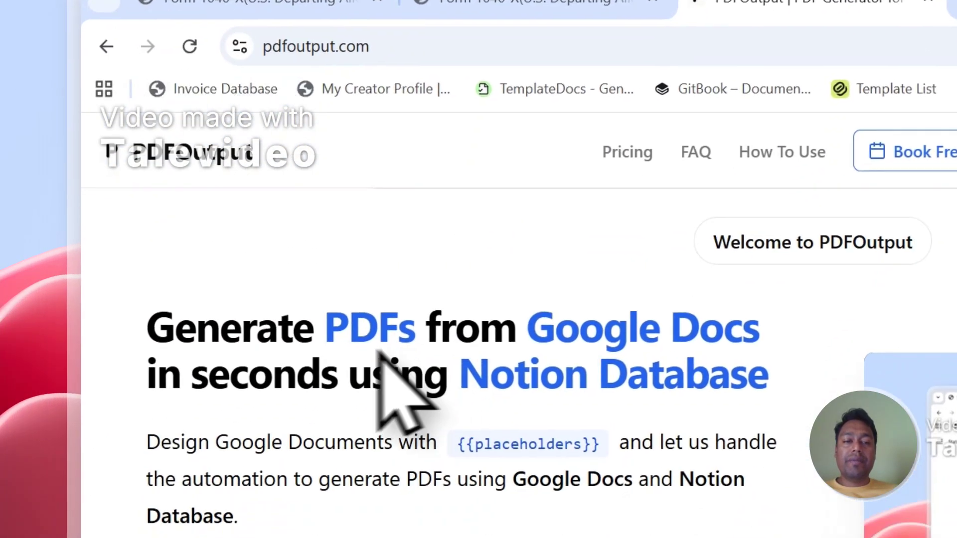
{"action": "left_click_drag", "start_coordinate": [296, 455], "coordinate": [414, 473]}
{"action": "left_click_drag", "start_coordinate": [547, 256], "coordinate": [725, 259]}
{"action": "left_click_drag", "start_coordinate": [496, 302], "coordinate": [763, 327]}
{"action": "left_click", "coordinate": [754, 265]}
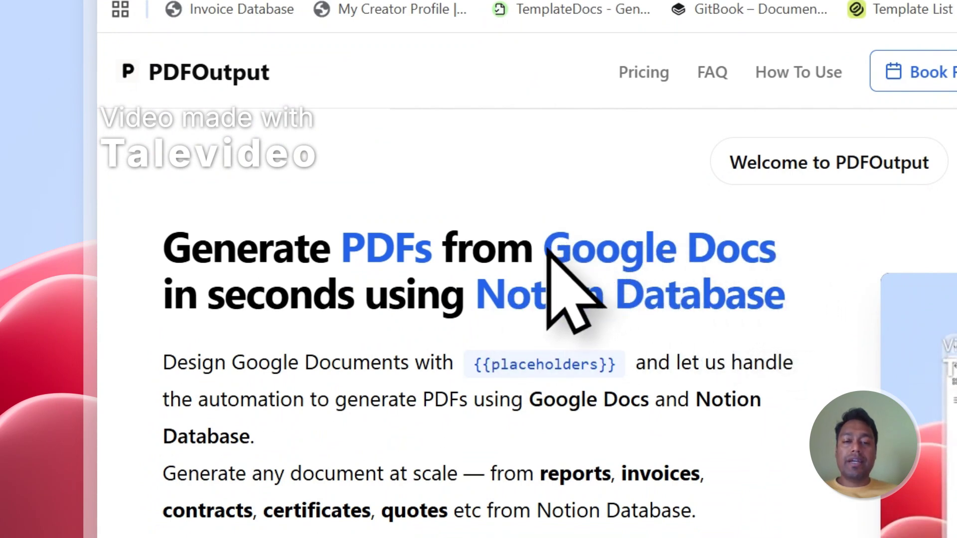
{"action": "left_click_drag", "start_coordinate": [548, 249], "coordinate": [686, 251]}
{"action": "left_click_drag", "start_coordinate": [476, 298], "coordinate": [690, 297]}
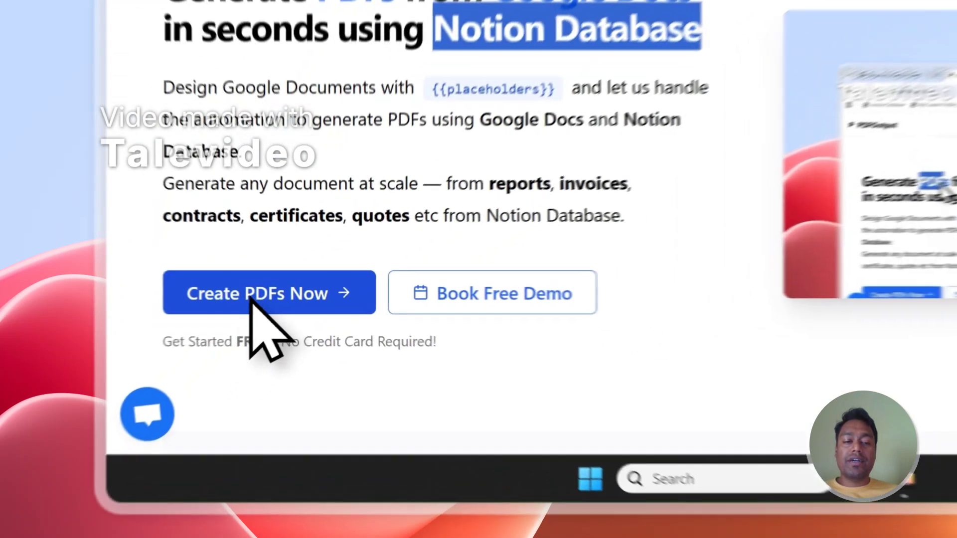
Start creating PDFs and sign in to PDFOutput with an existing Google account
{"action": "left_click", "coordinate": [194, 357]}
{"action": "left_click", "coordinate": [633, 202]}
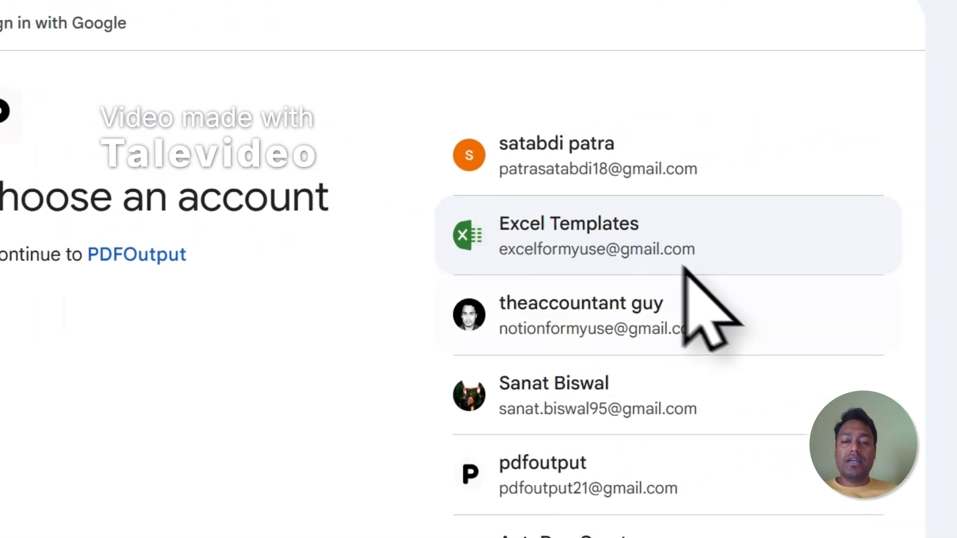
{"action": "left_click", "coordinate": [678, 306]}
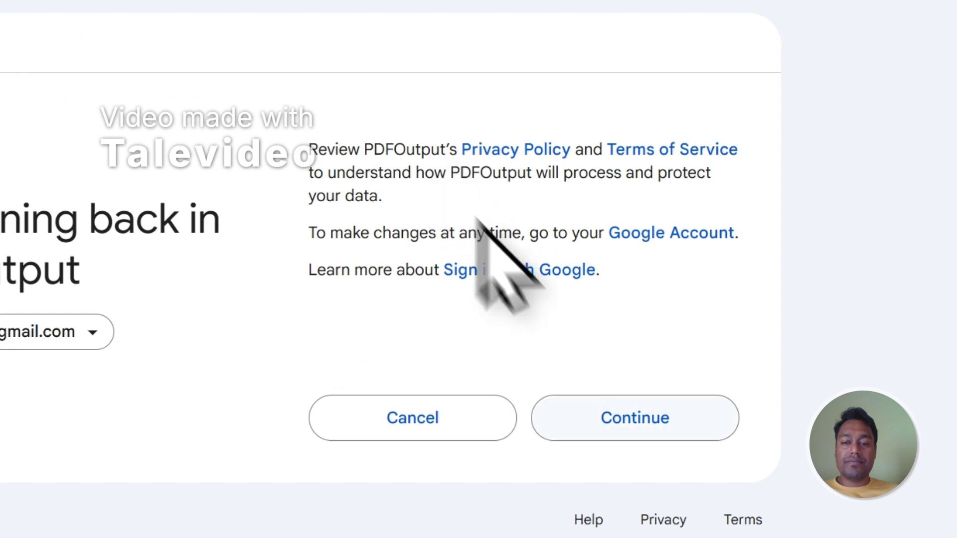
{"action": "left_click", "coordinate": [700, 411]}
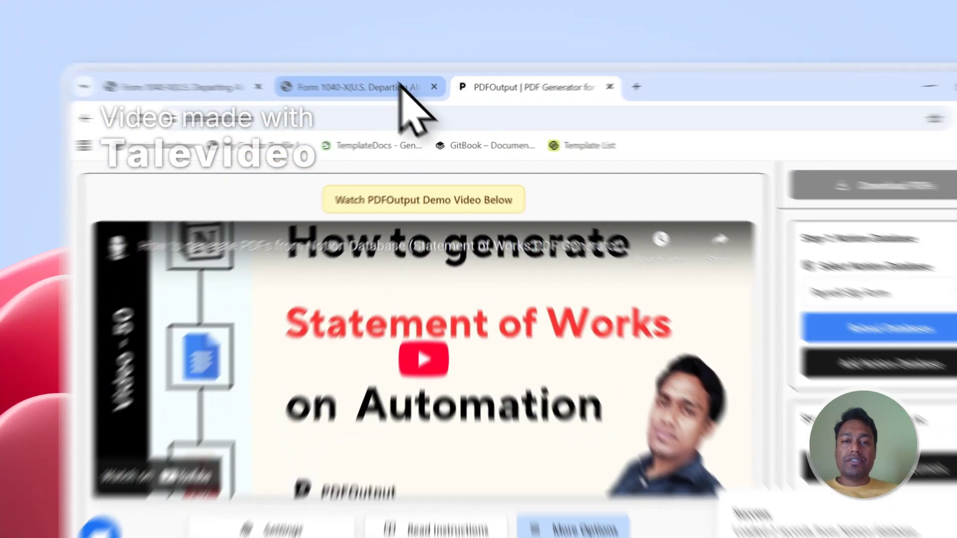
Check the Form 1040-X page in Notion and start adding a Notion database in PDFOutput
{"action": "left_click", "coordinate": [357, 72]}
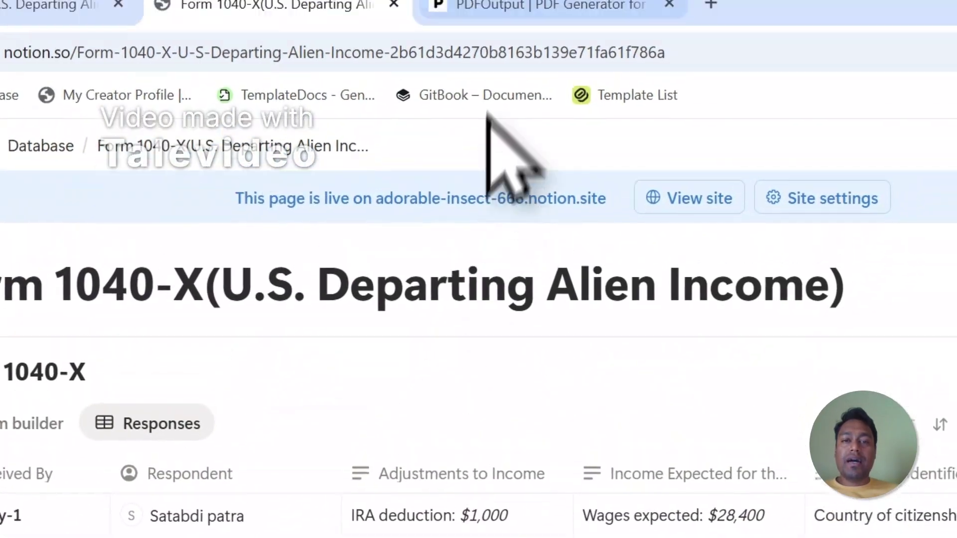
{"action": "left_click", "coordinate": [508, 7]}
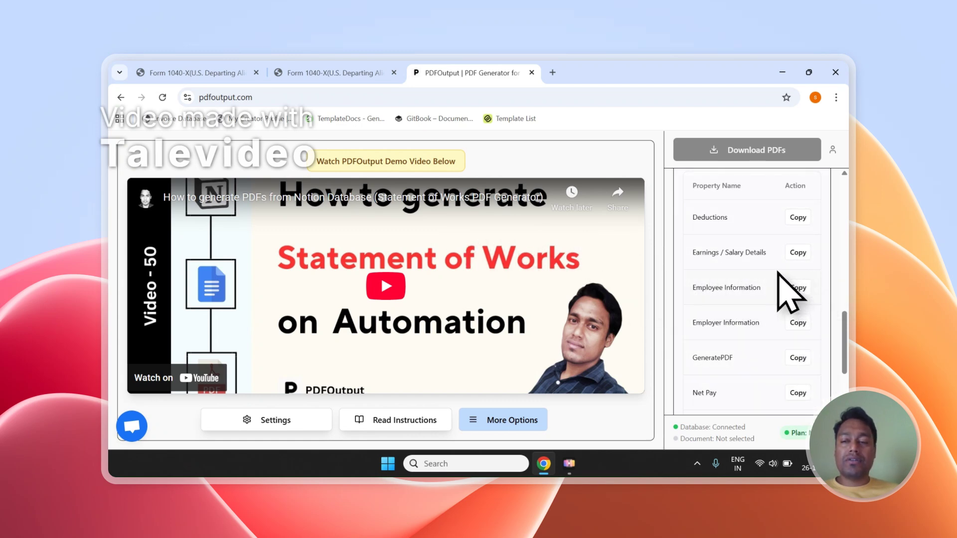
{"action": "scroll", "coordinate": [778, 273], "scroll_direction": "up", "scroll_amount": 5}
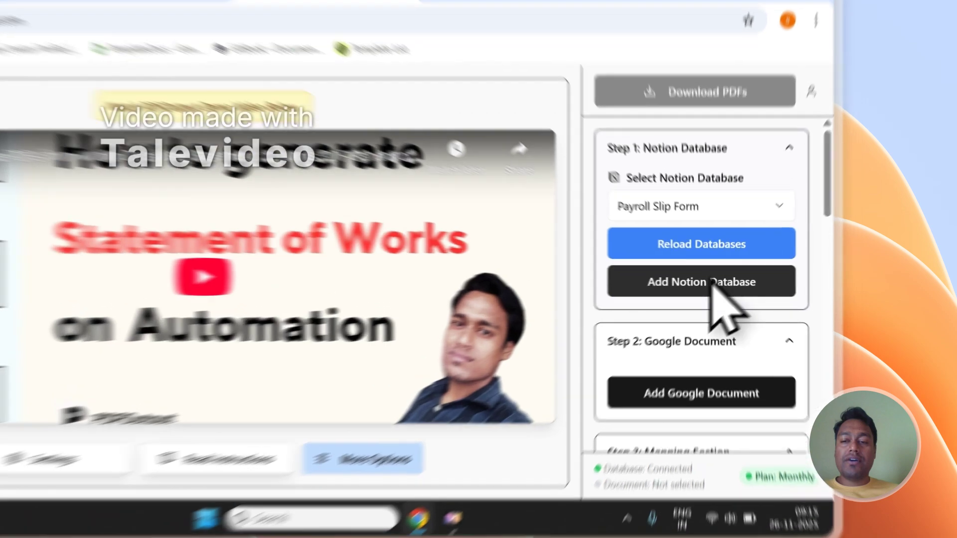
{"action": "left_click", "coordinate": [763, 291]}
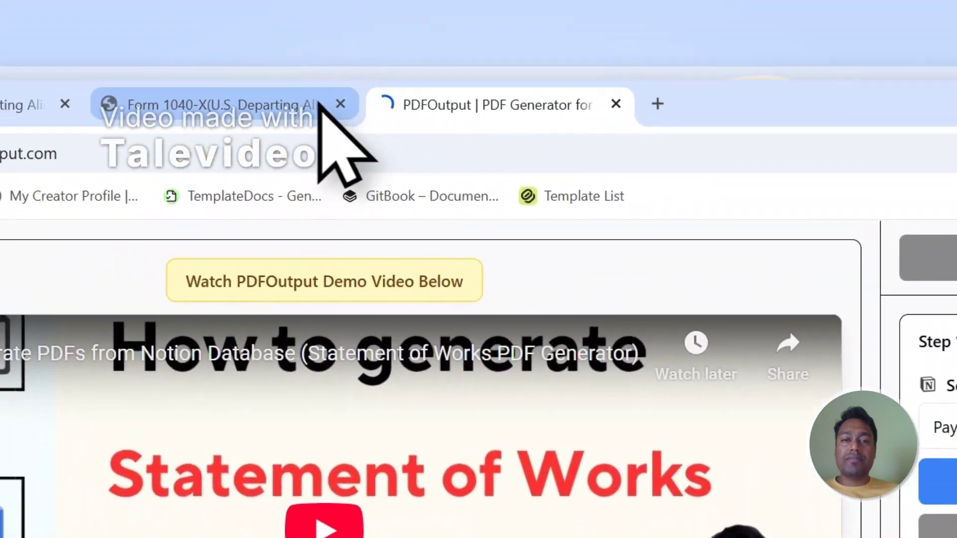
Copy the page title "Form 1040-X(U.S. Departing Alien Income)" from the responses database page
{"action": "left_click", "coordinate": [322, 114]}
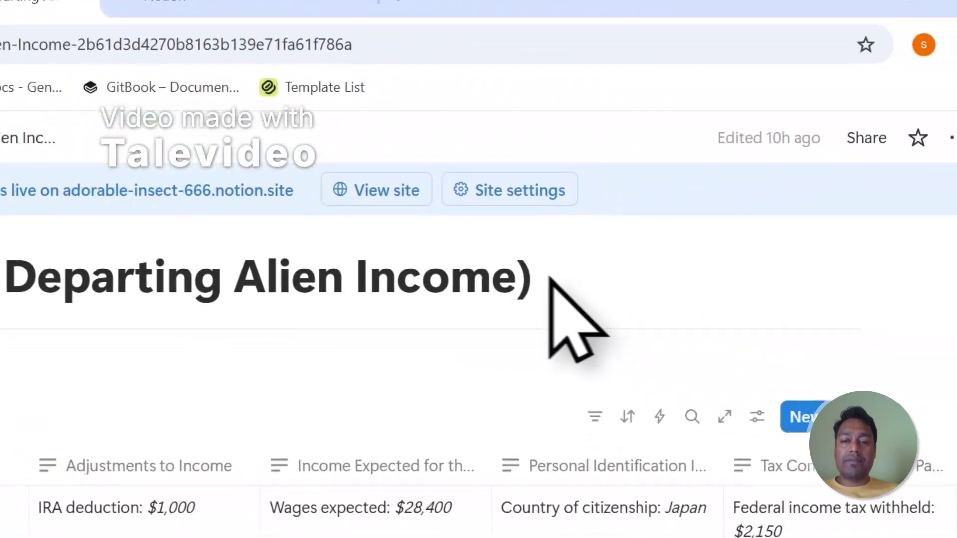
{"action": "left_click_drag", "start_coordinate": [541, 285], "coordinate": [0, 323]}
{"action": "right_click", "coordinate": [275, 330]}
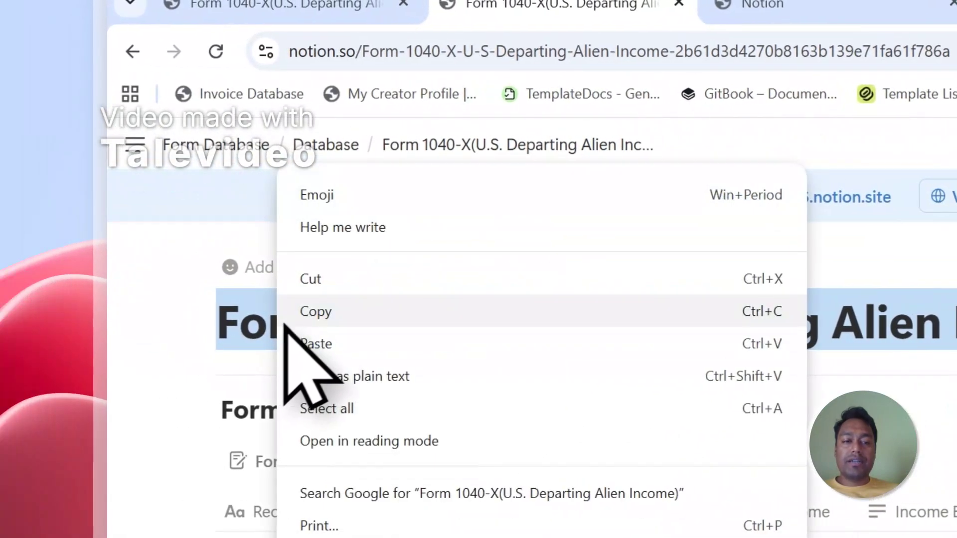
{"action": "left_click", "coordinate": [304, 315]}
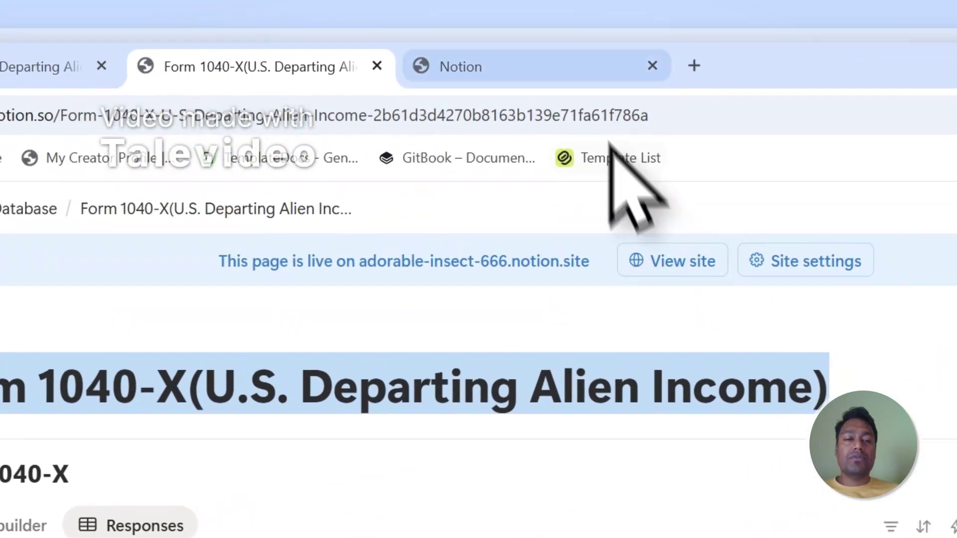
In the Notion access request, search pages for the copied title and add its matches under Form 1040-X and under Database
{"action": "left_click", "coordinate": [778, 5]}
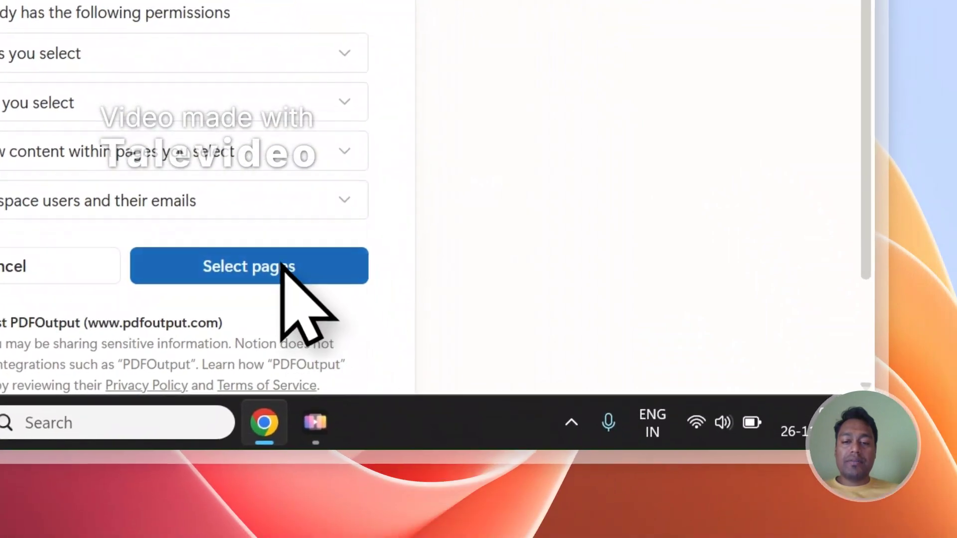
{"action": "left_click", "coordinate": [283, 266]}
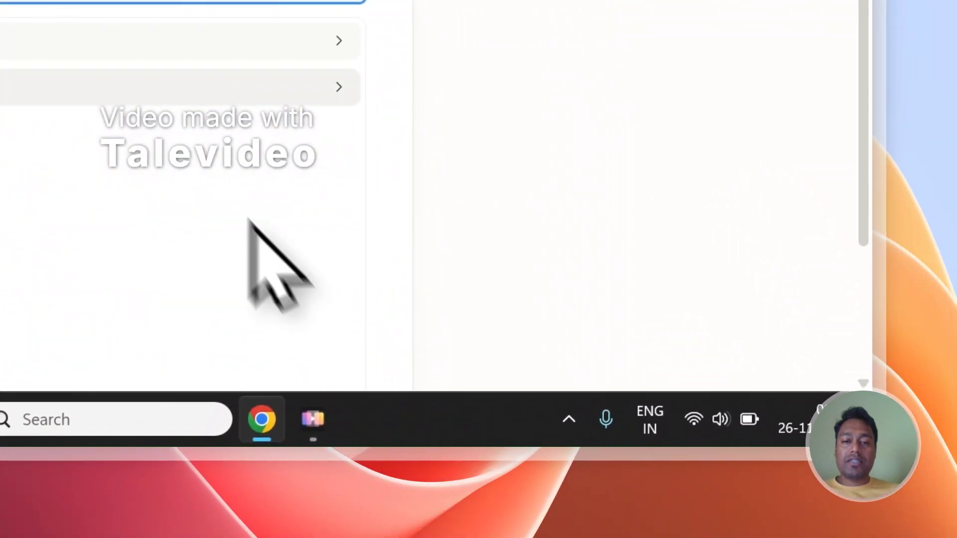
{"action": "right_click", "coordinate": [1, 2]}
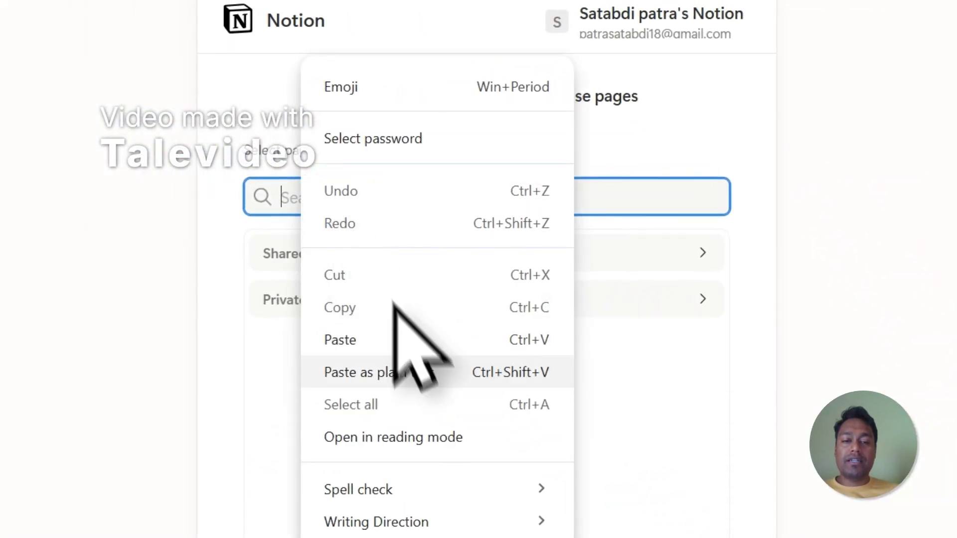
{"action": "left_click", "coordinate": [394, 341]}
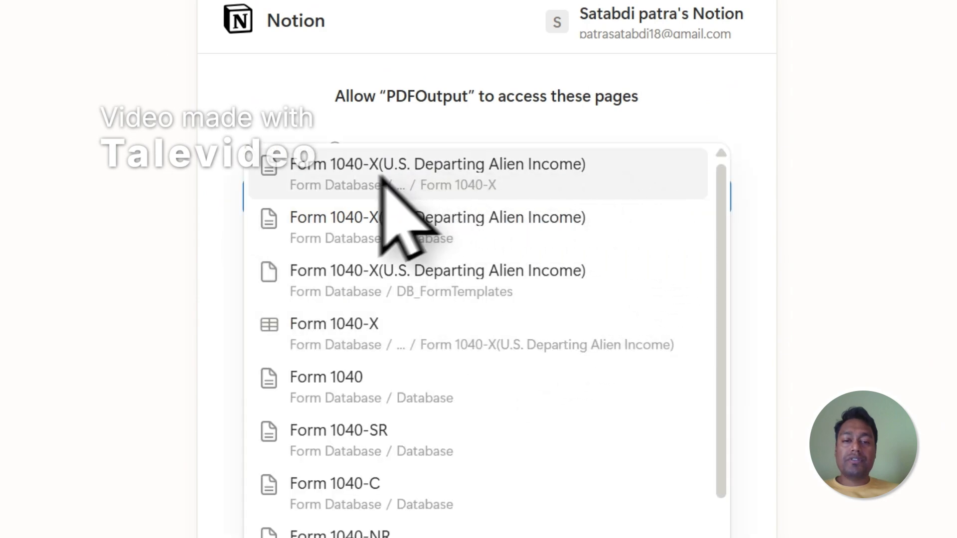
{"action": "left_click", "coordinate": [535, 171]}
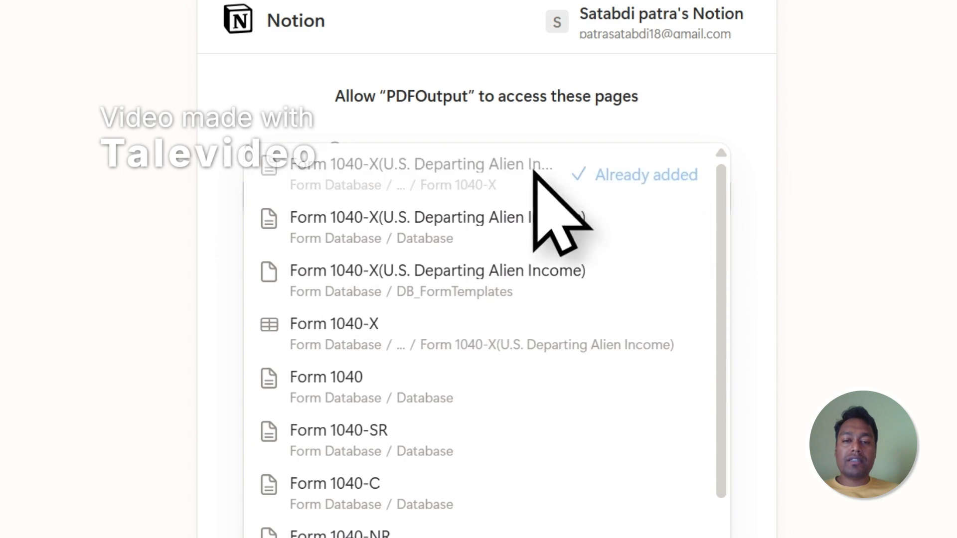
{"action": "left_click", "coordinate": [530, 223]}
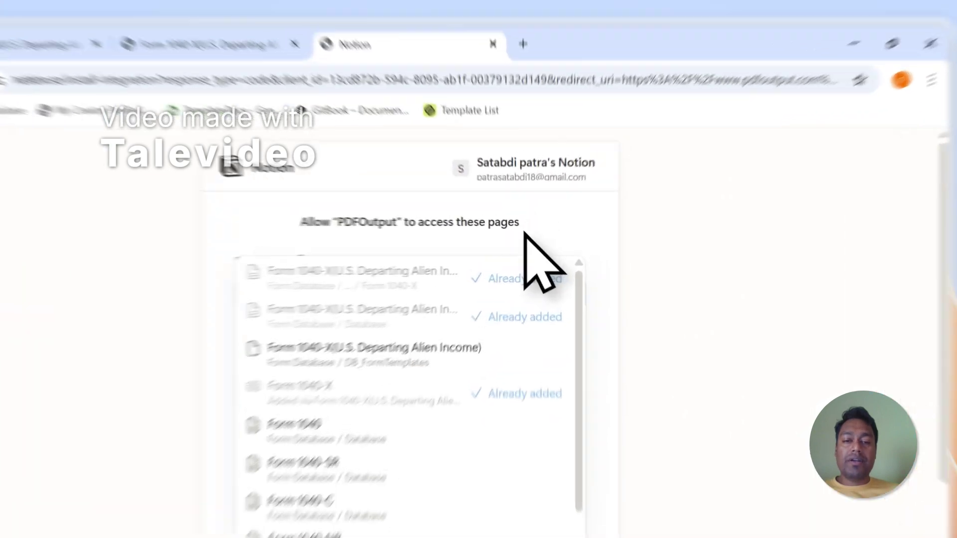
Close the search results and review the manually selected and top-level pages in the Private section
{"action": "left_click", "coordinate": [552, 204]}
{"action": "left_click", "coordinate": [400, 251]}
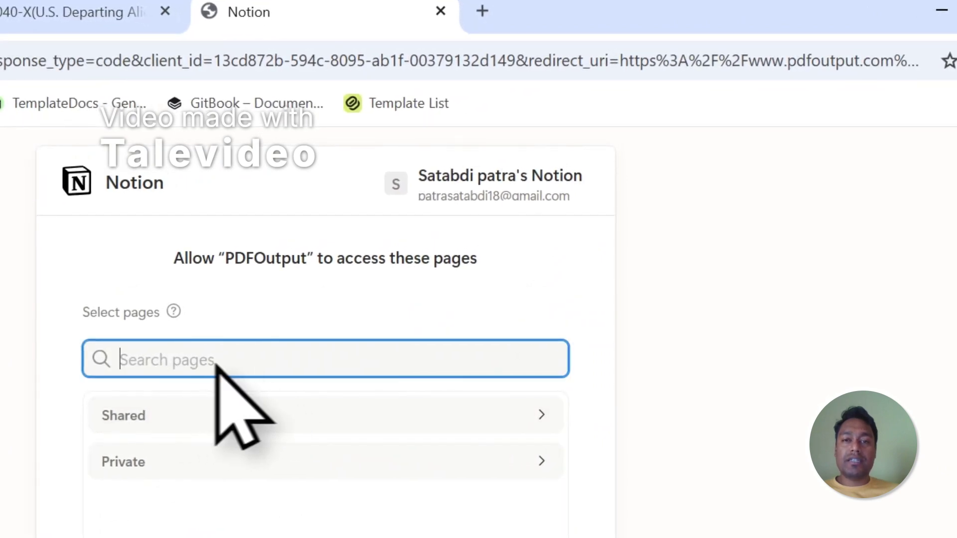
{"action": "left_click", "coordinate": [133, 462]}
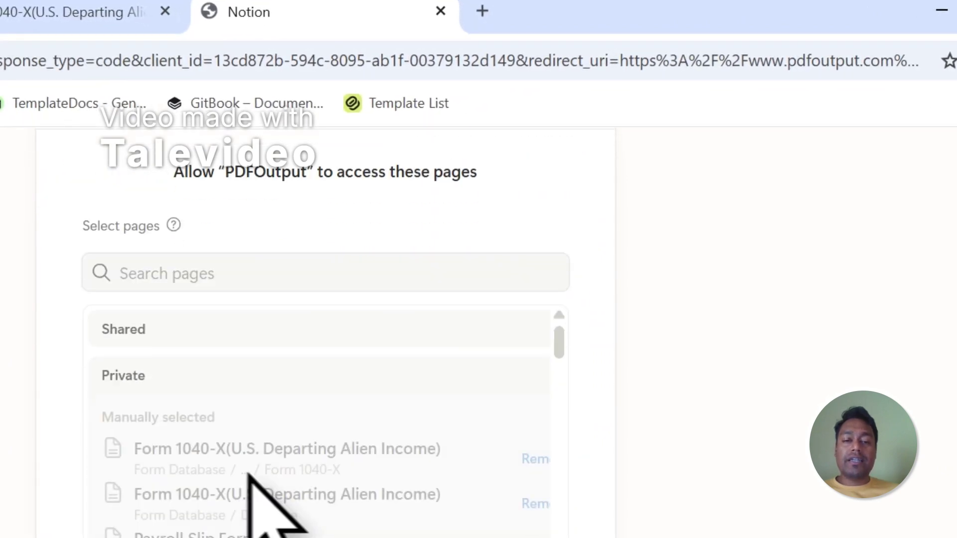
{"action": "scroll", "coordinate": [244, 478], "scroll_direction": "down", "scroll_amount": 6}
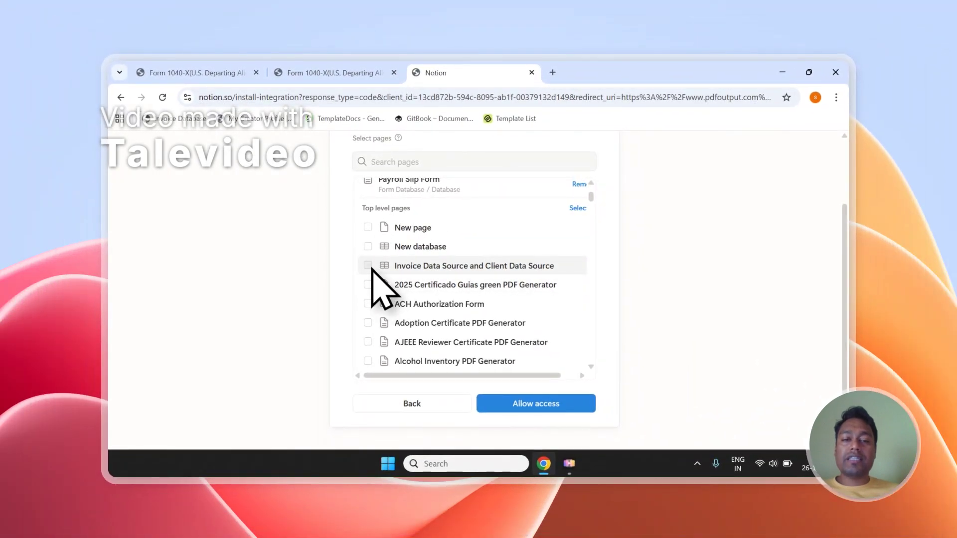
{"action": "scroll", "coordinate": [406, 267], "scroll_direction": "up", "scroll_amount": 3}
{"action": "scroll", "coordinate": [545, 279], "scroll_direction": "up", "scroll_amount": 3}
Check the Form 1040-X page title on the responses database page
{"action": "left_click", "coordinate": [328, 73]}
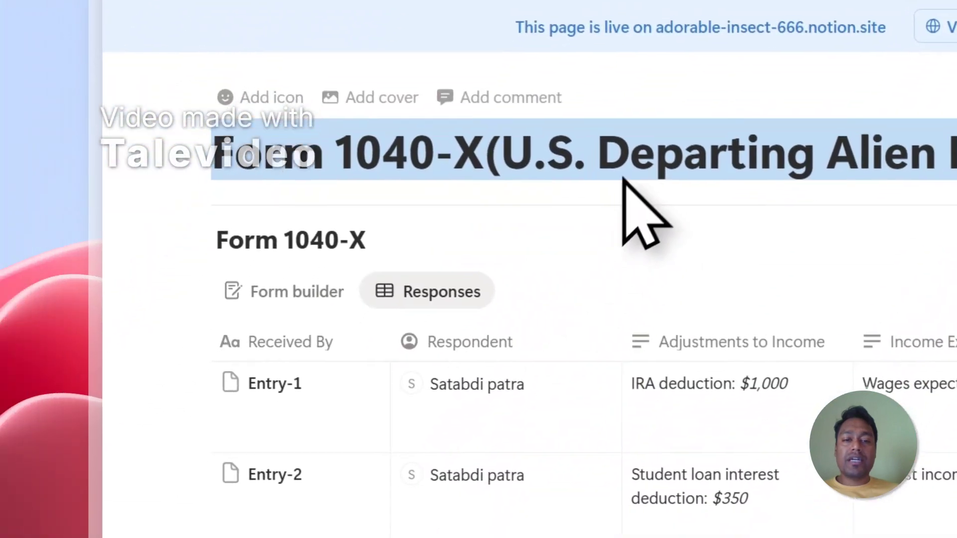
{"action": "left_click", "coordinate": [624, 176]}
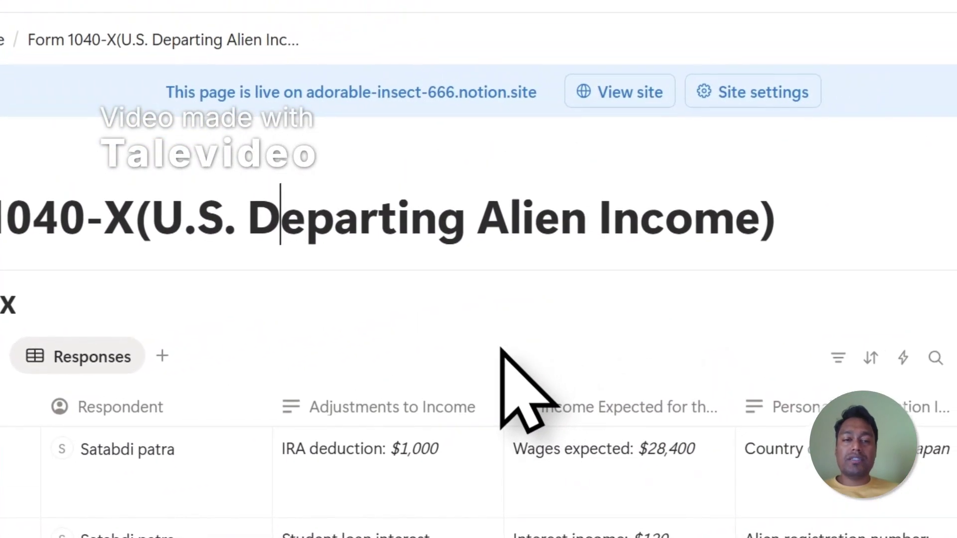
{"action": "left_click_drag", "start_coordinate": [218, 205], "coordinate": [393, 212]}
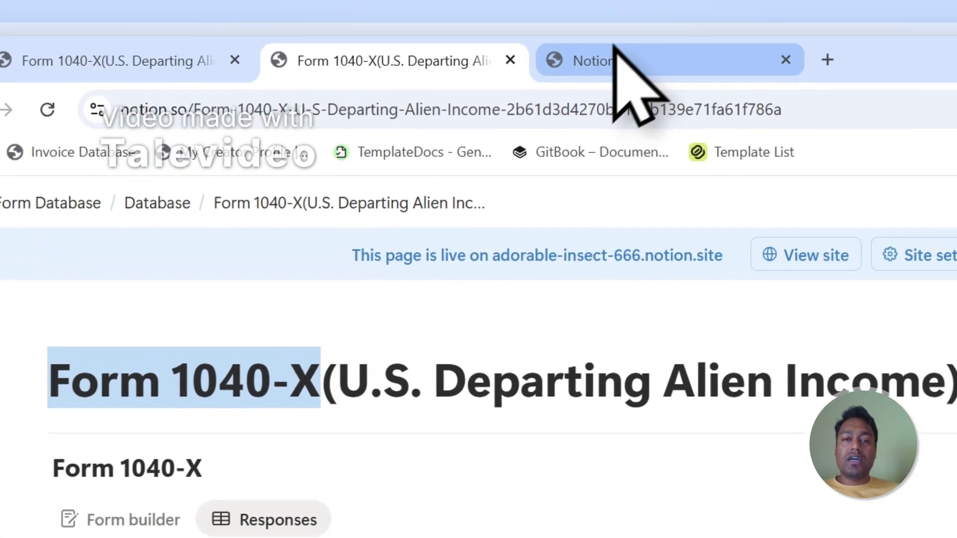
Allow PDFOutput to access the selected Notion pages and choose Form 1040-X as the Notion database
{"action": "left_click", "coordinate": [616, 52]}
{"action": "left_click", "coordinate": [442, 455]}
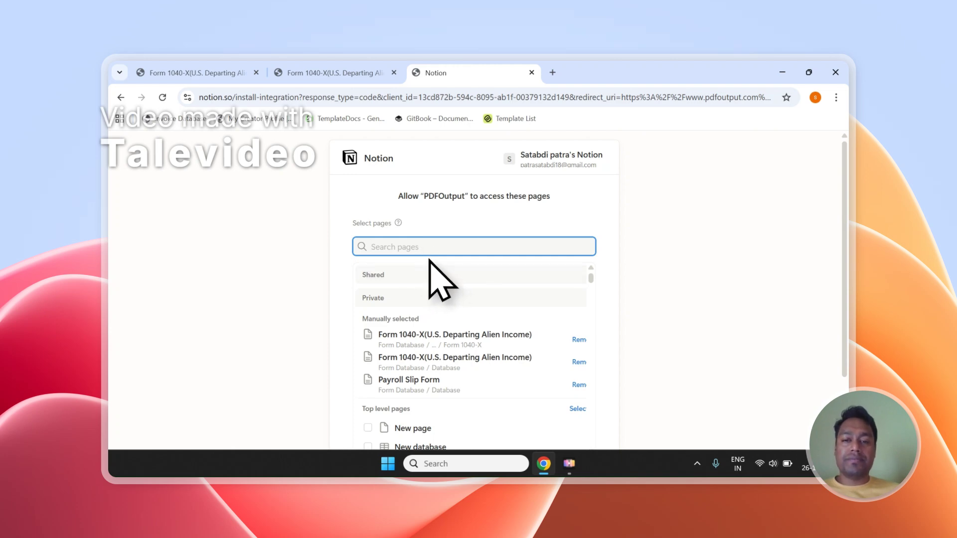
{"action": "scroll", "coordinate": [499, 262], "scroll_direction": "down", "scroll_amount": 2}
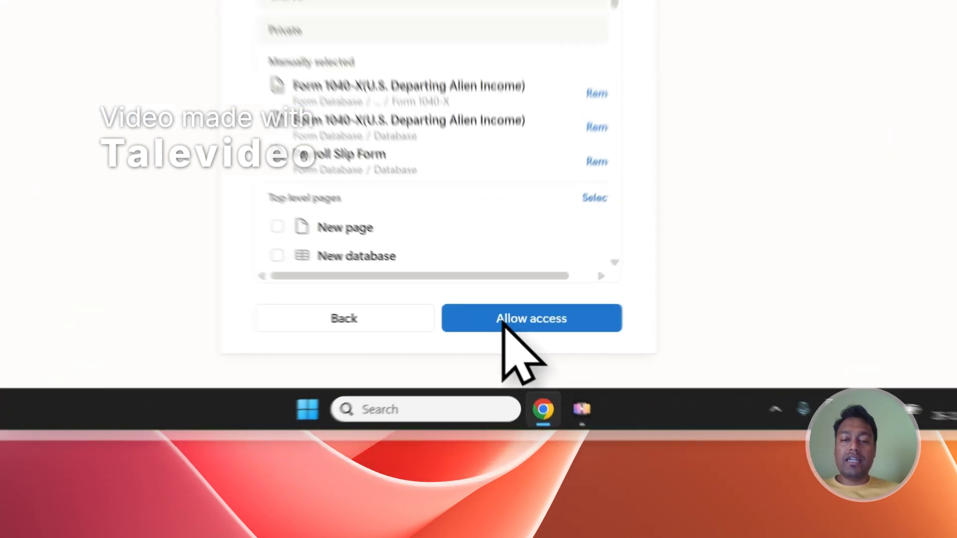
{"action": "left_click", "coordinate": [519, 402]}
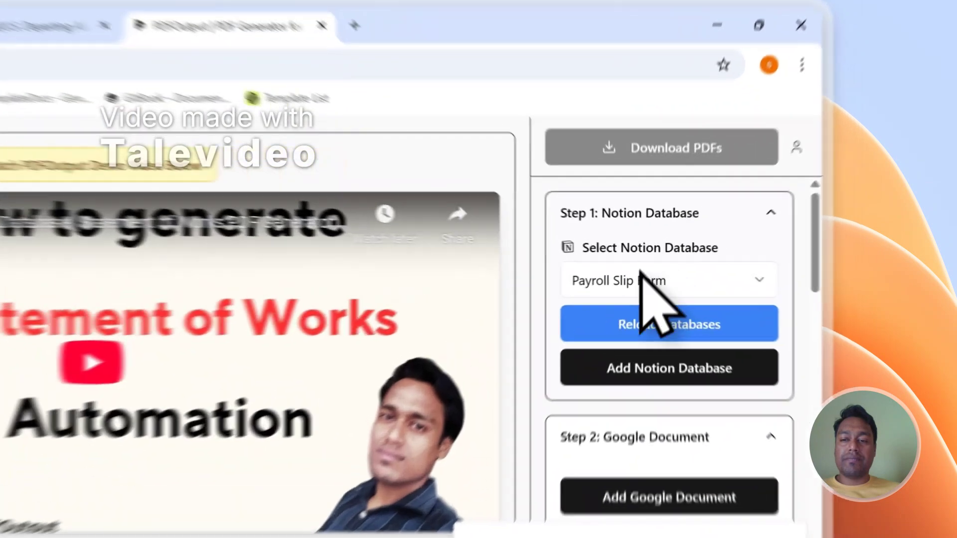
{"action": "left_click", "coordinate": [732, 234]}
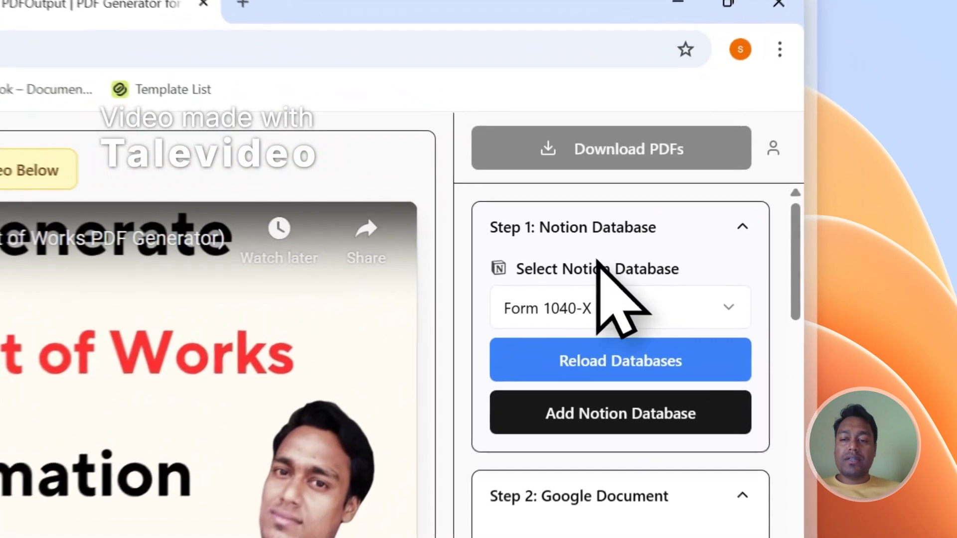
{"action": "scroll", "coordinate": [778, 269], "scroll_direction": "down", "scroll_amount": 3}
{"action": "scroll", "coordinate": [778, 263], "scroll_direction": "up", "scroll_amount": 1}
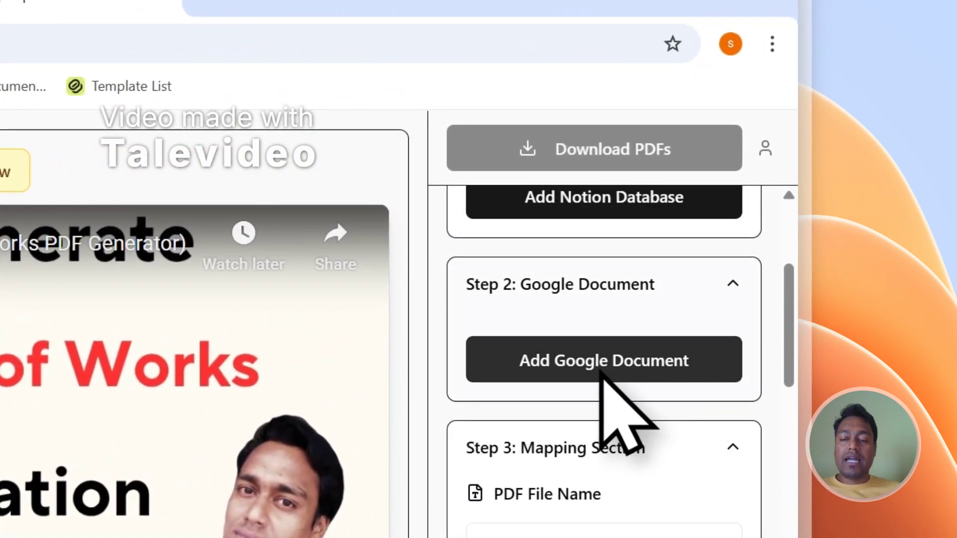
{"action": "left_click", "coordinate": [643, 366]}
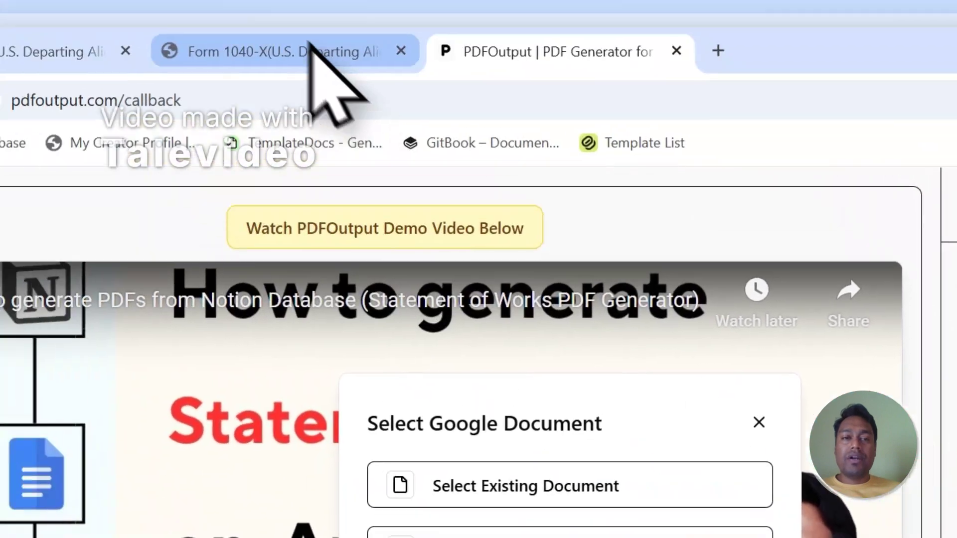
{"action": "left_click", "coordinate": [312, 55]}
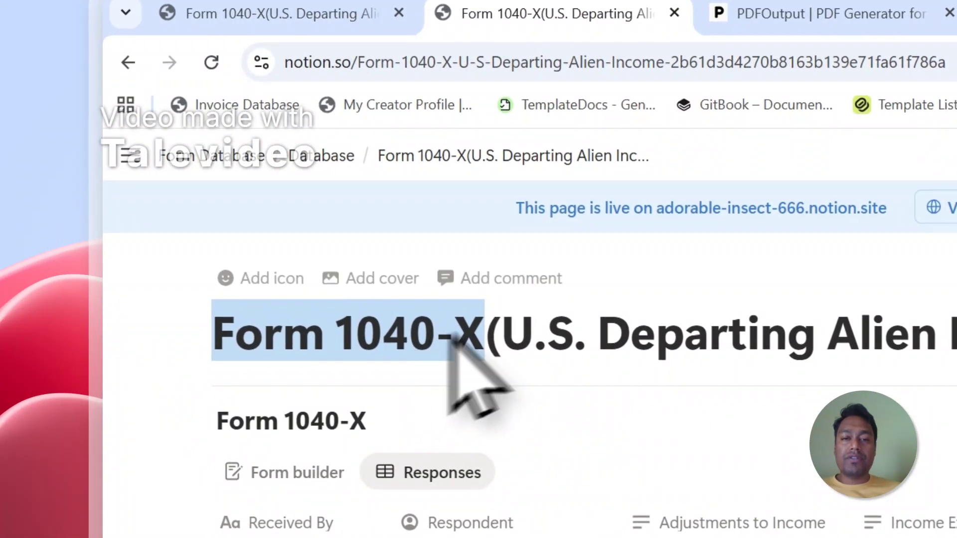
{"action": "left_click", "coordinate": [737, 35]}
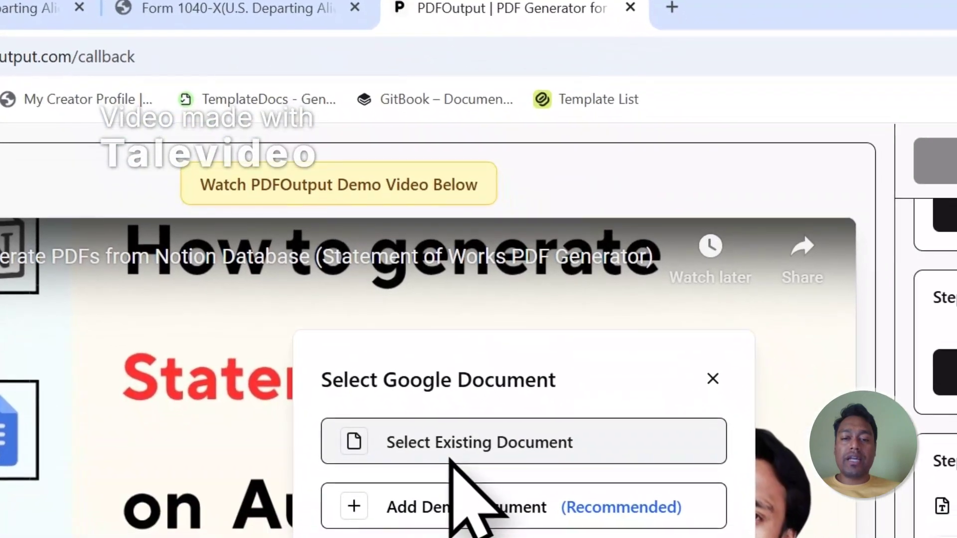
{"action": "left_click", "coordinate": [604, 537]}
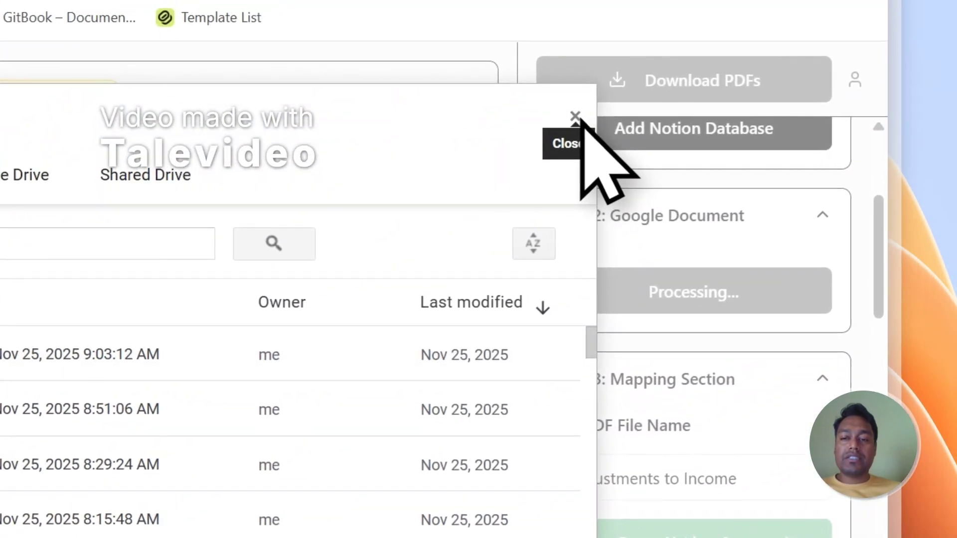
{"action": "left_click", "coordinate": [601, 98]}
Add the recommended demo document as the Google document and delete its welcome text above the Placeholders heading
{"action": "left_click", "coordinate": [653, 277]}
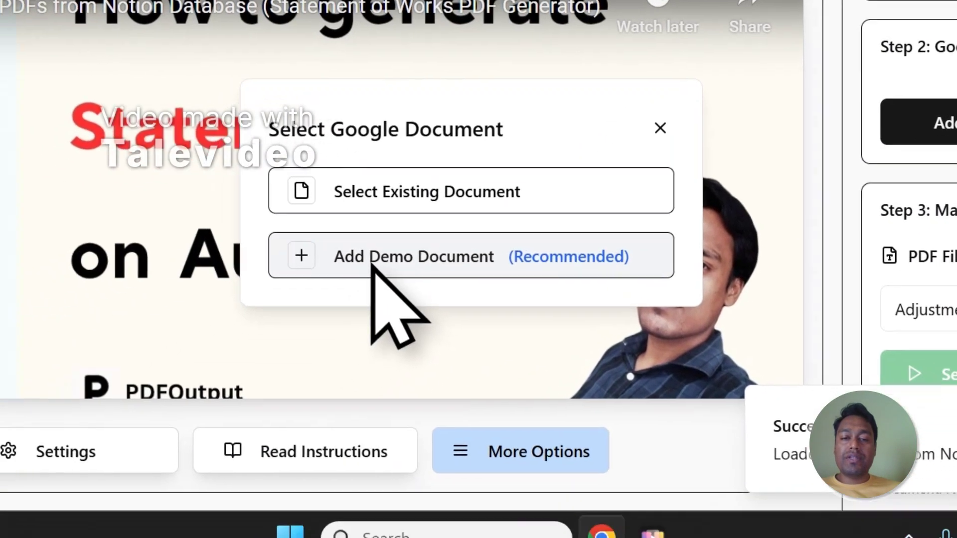
{"action": "left_click", "coordinate": [58, 432]}
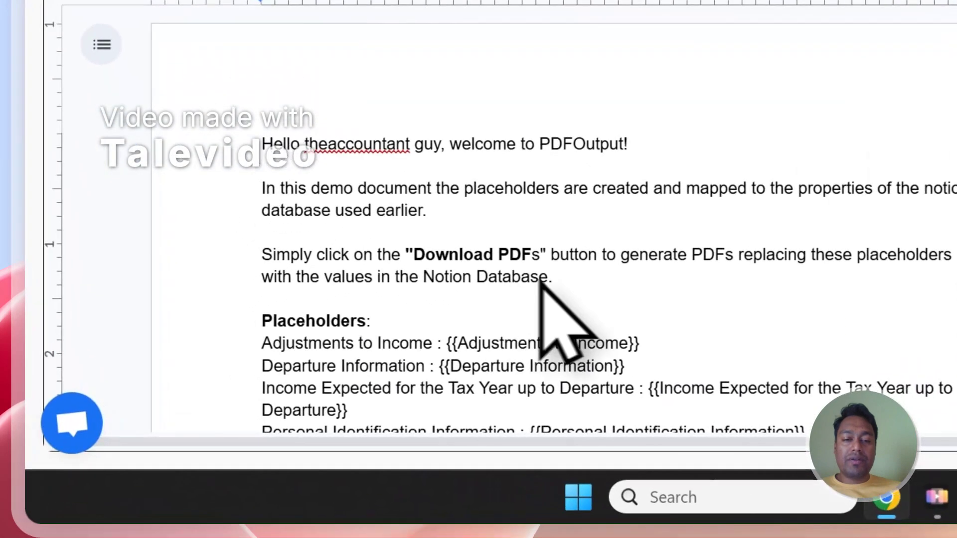
{"action": "left_click_drag", "start_coordinate": [343, 353], "coordinate": [204, 282]}
{"action": "key", "text": "Delete"}
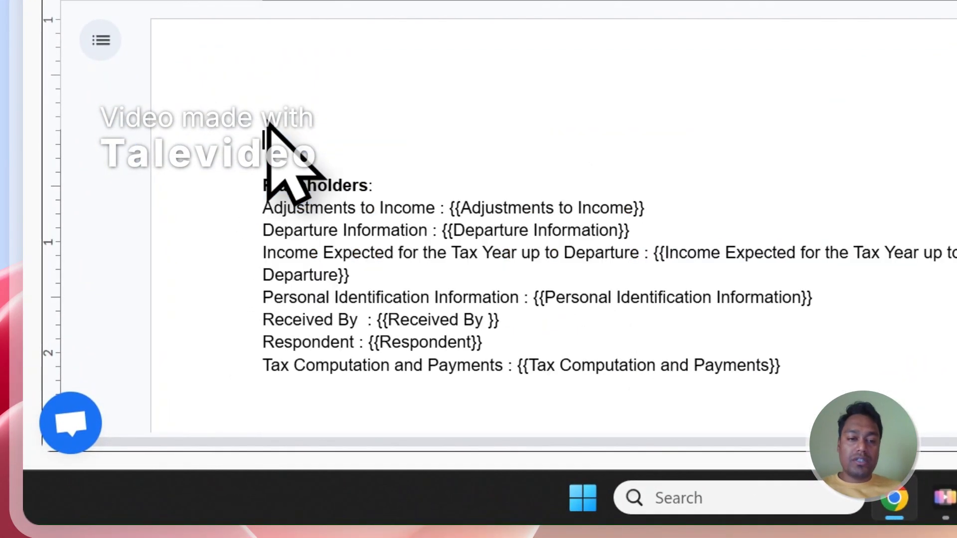
{"action": "key", "text": "Delete"}
{"action": "key", "text": "Delete"}
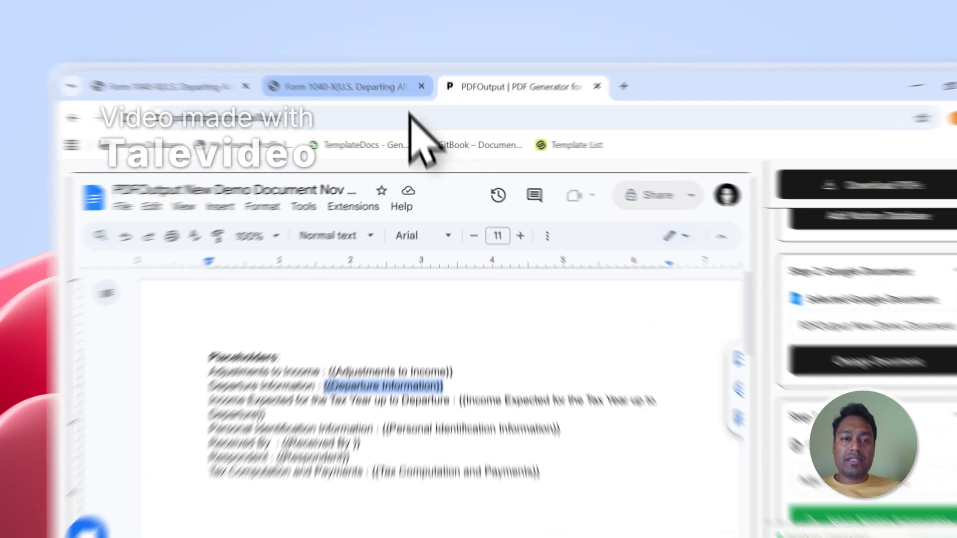
Compare the {{Adjustments to Income}} placeholder in the document with the properties of the Form 1040-X responses database in Notion
{"action": "left_click", "coordinate": [349, 73]}
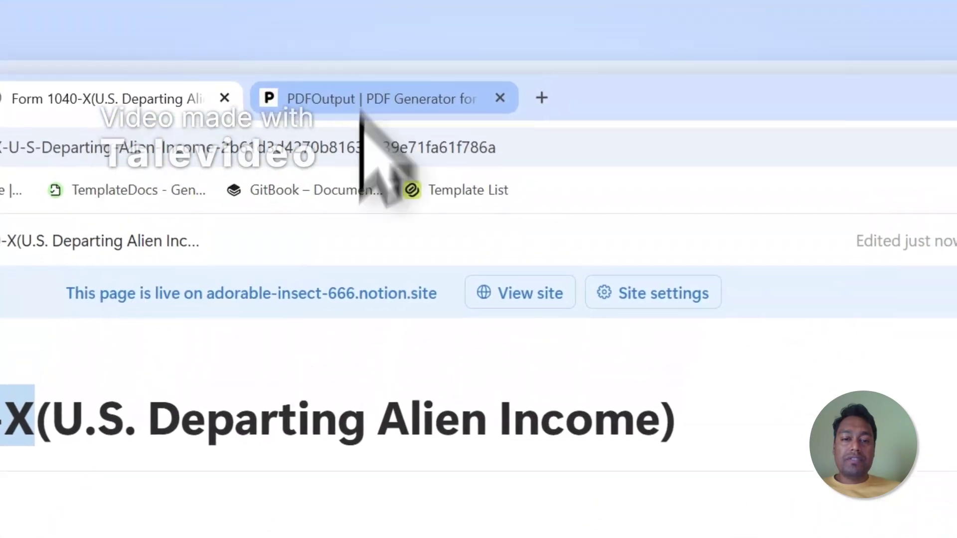
{"action": "left_click", "coordinate": [363, 105]}
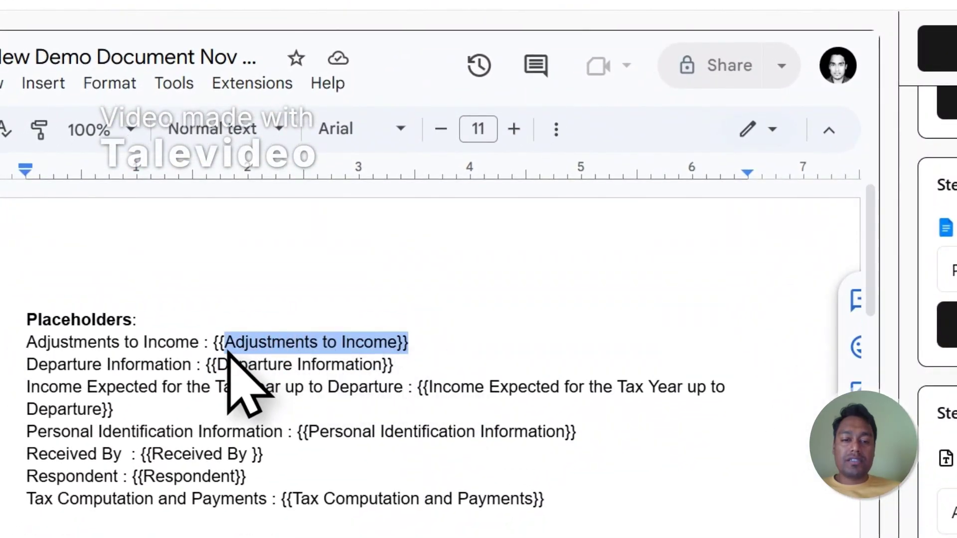
{"action": "left_click", "coordinate": [402, 107]}
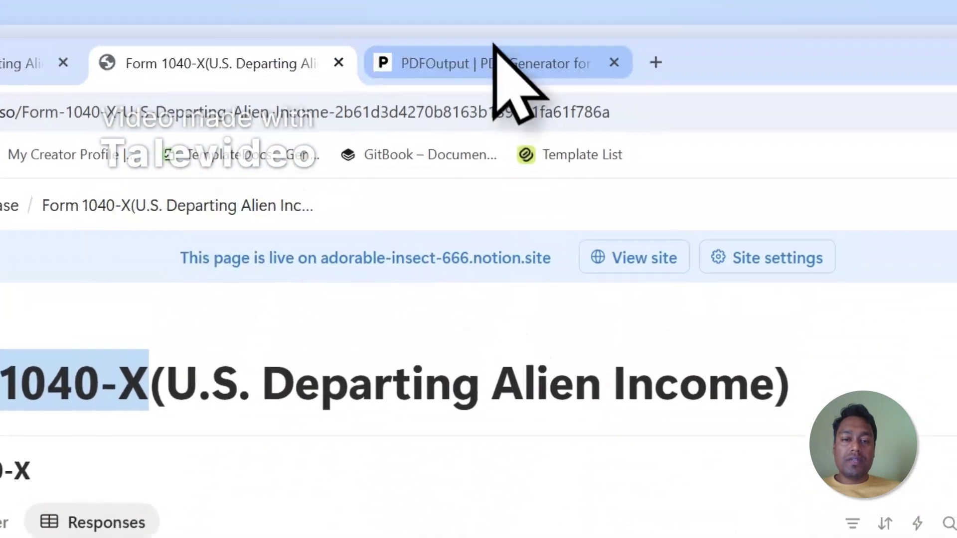
{"action": "left_click", "coordinate": [498, 58]}
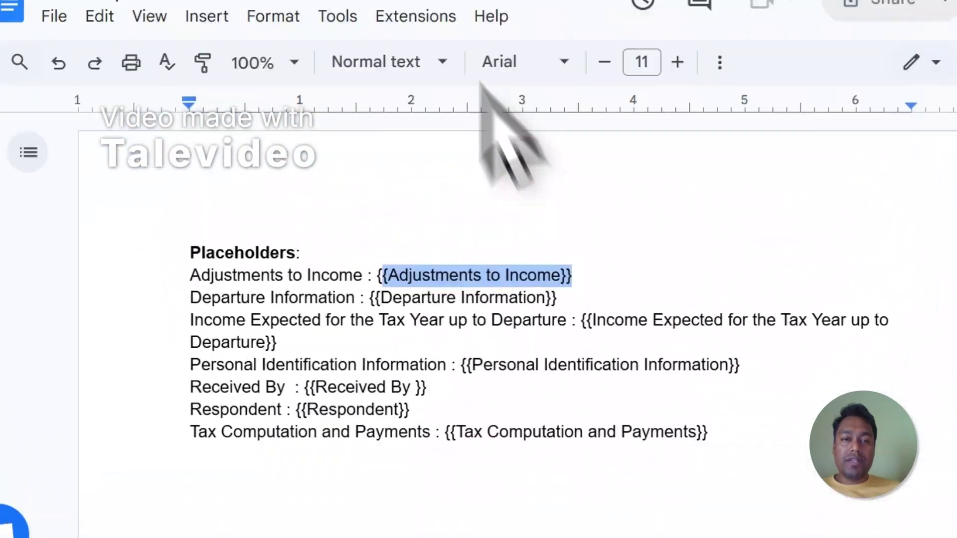
{"action": "left_click", "coordinate": [496, 98]}
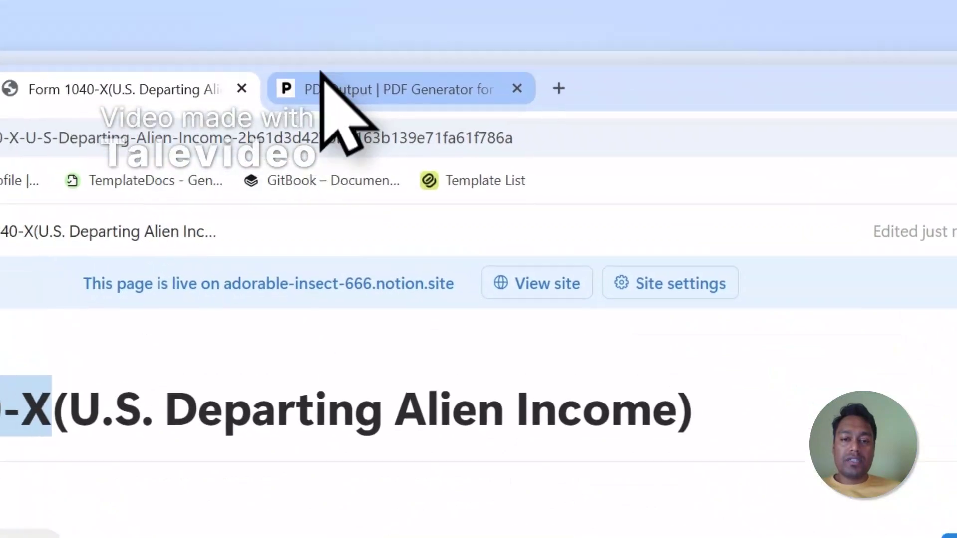
{"action": "left_click", "coordinate": [320, 77]}
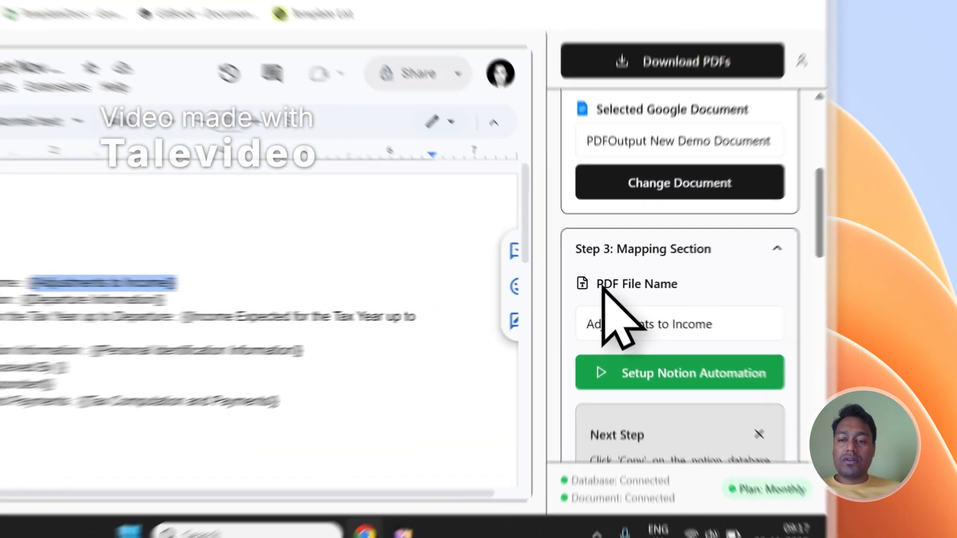
Set the PDF file name to the Received By property, checking that property in the Notion responses database
{"action": "left_click_drag", "start_coordinate": [699, 299], "coordinate": [749, 297]}
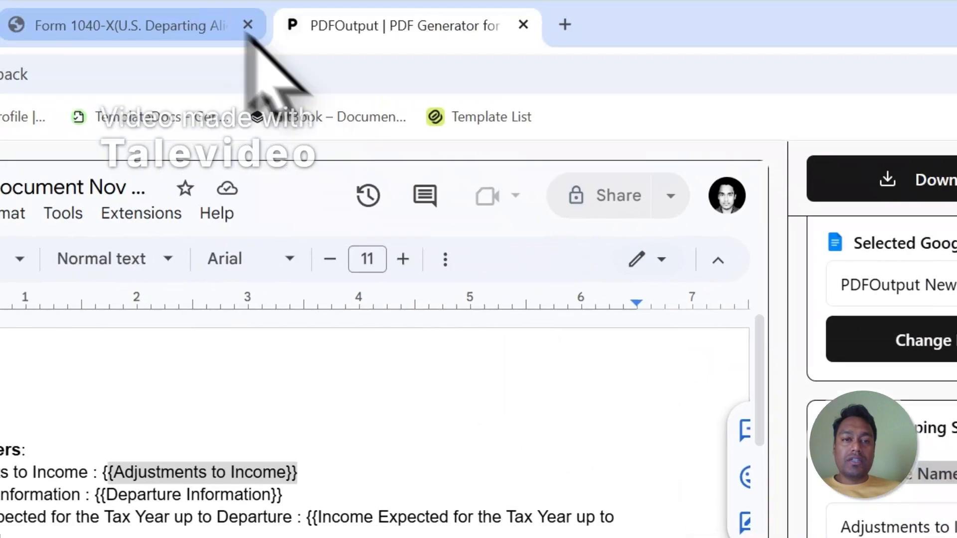
{"action": "left_click", "coordinate": [249, 29]}
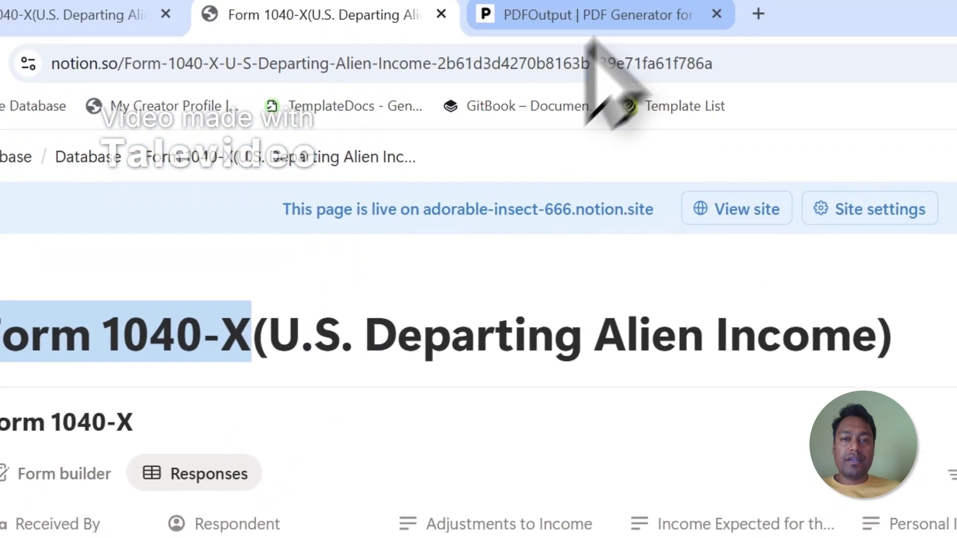
{"action": "left_click", "coordinate": [598, 13]}
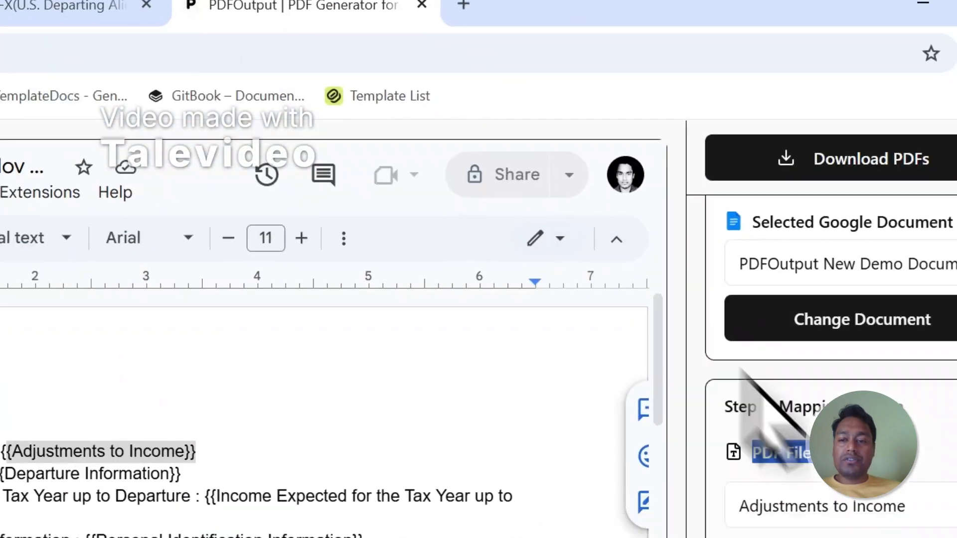
{"action": "left_click", "coordinate": [606, 358]}
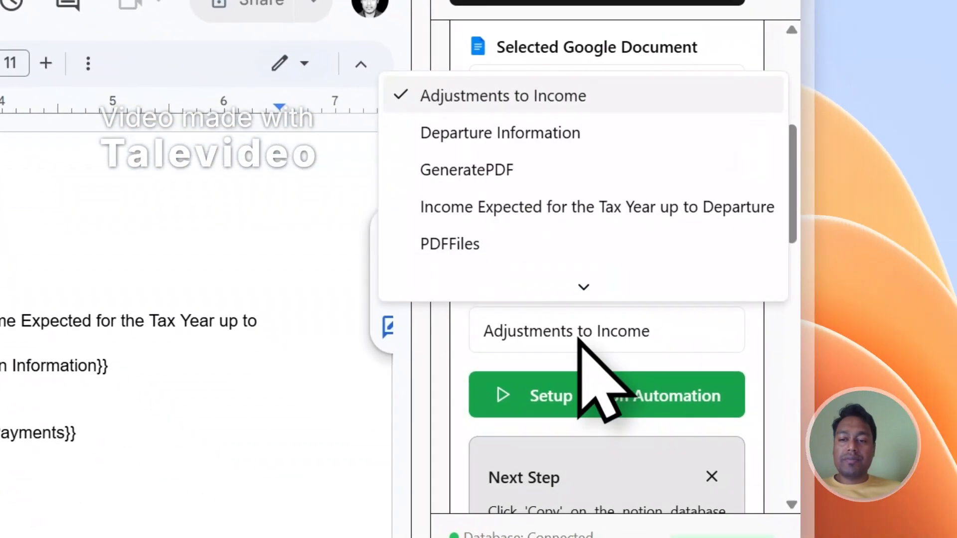
{"action": "scroll", "coordinate": [534, 256], "scroll_direction": "down", "scroll_amount": 3}
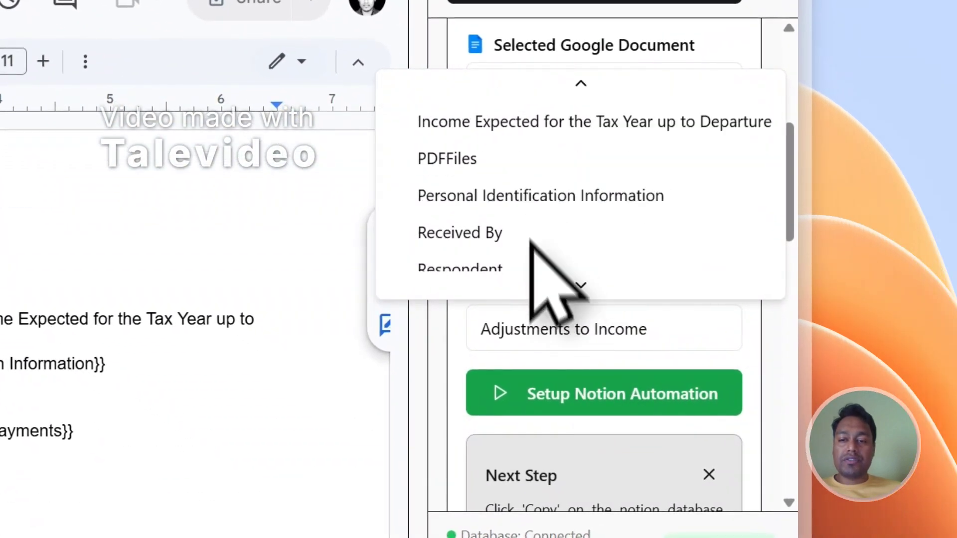
{"action": "left_click", "coordinate": [526, 215]}
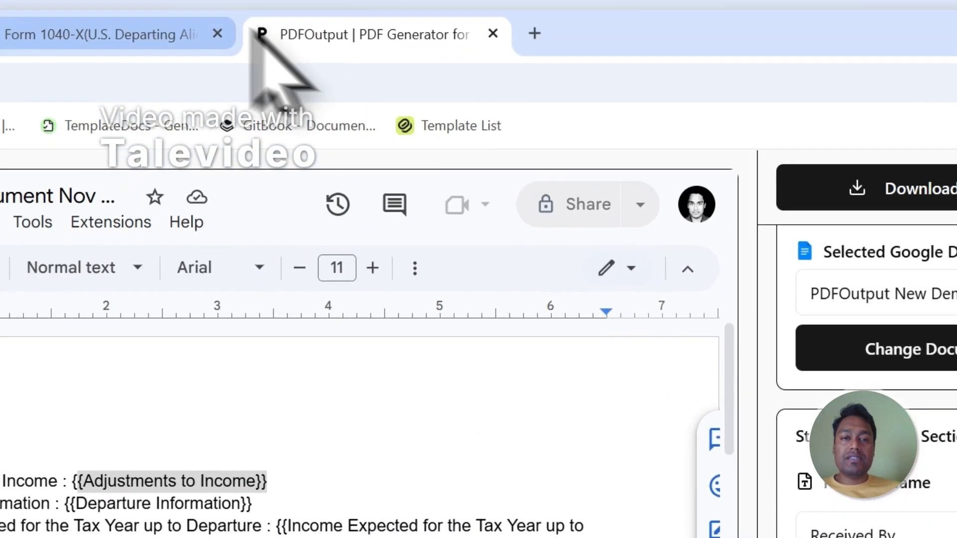
{"action": "left_click", "coordinate": [182, 32]}
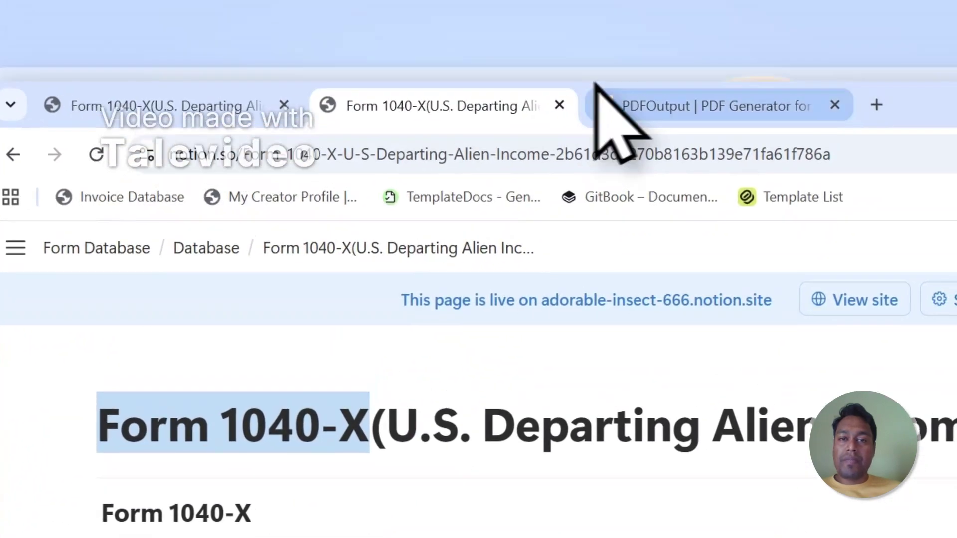
{"action": "left_click", "coordinate": [603, 102]}
Copy the Departure Information placeholder from the property list and paste it below the last placeholder line in the document
{"action": "scroll", "coordinate": [726, 449], "scroll_direction": "down", "scroll_amount": 10}
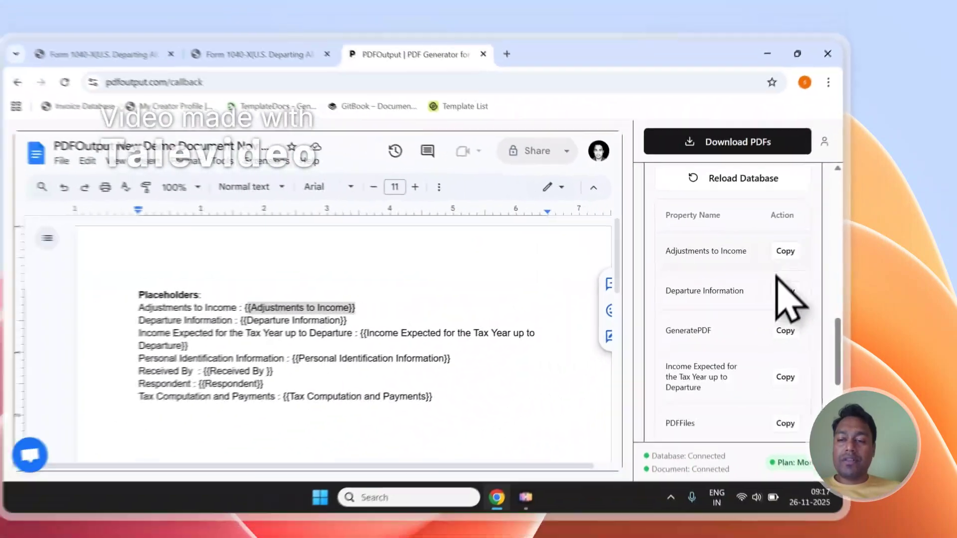
{"action": "scroll", "coordinate": [688, 464], "scroll_direction": "down", "scroll_amount": 5}
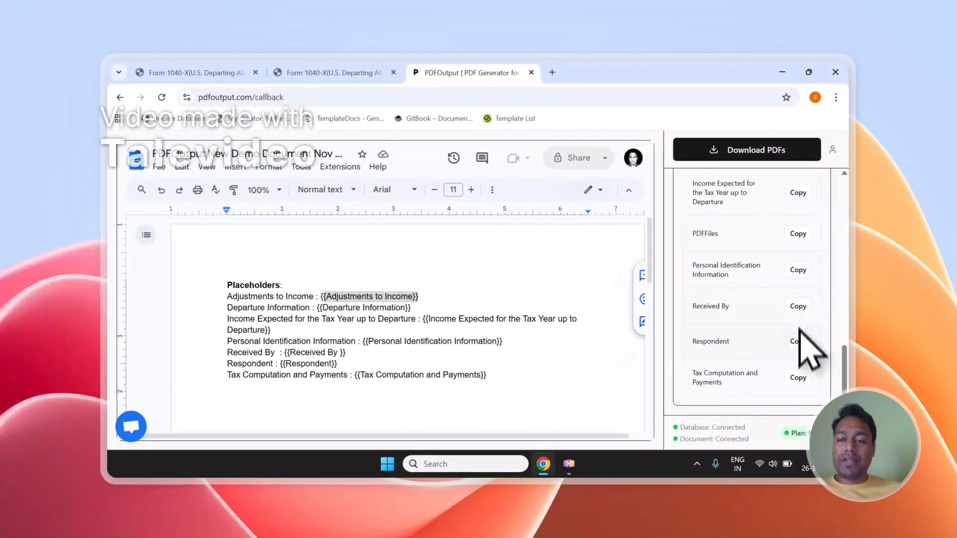
{"action": "scroll", "coordinate": [790, 280], "scroll_direction": "down", "scroll_amount": 2}
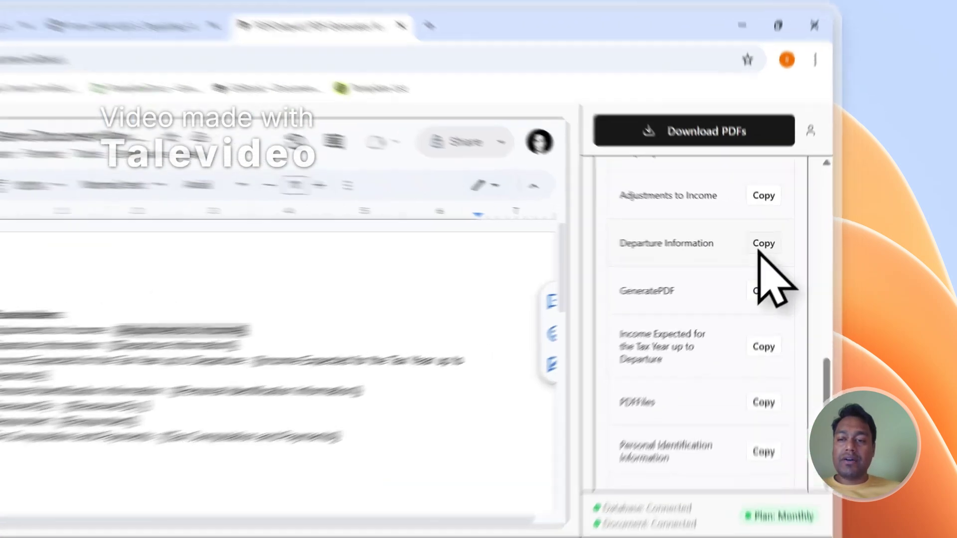
{"action": "left_click", "coordinate": [798, 232]}
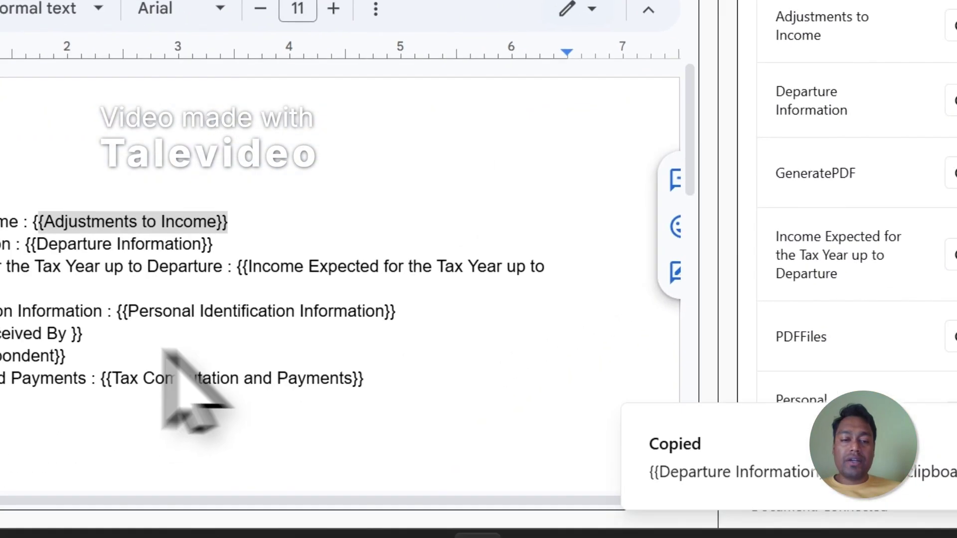
{"action": "left_click", "coordinate": [111, 355]}
{"action": "scroll", "coordinate": [253, 305], "scroll_direction": "down", "scroll_amount": 2}
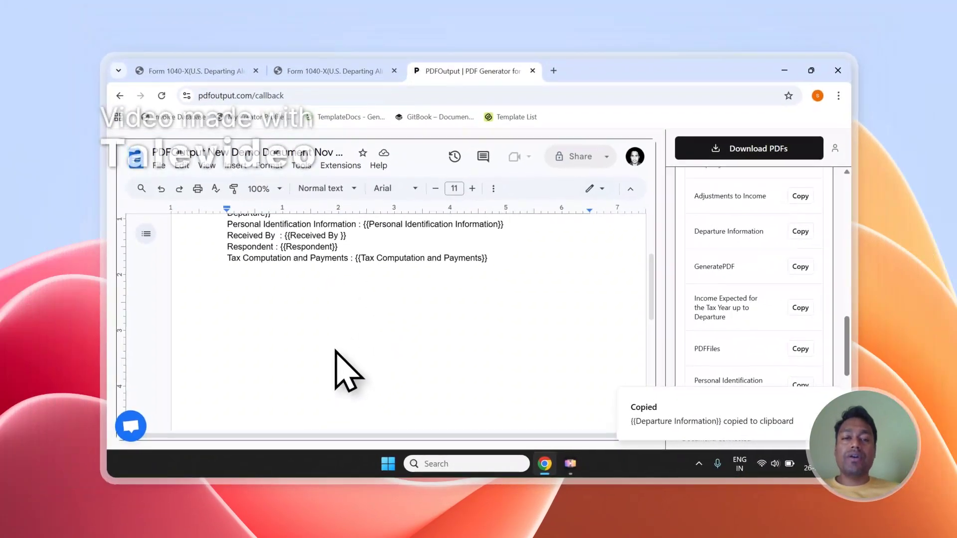
{"action": "key", "text": "ctrl+v"}
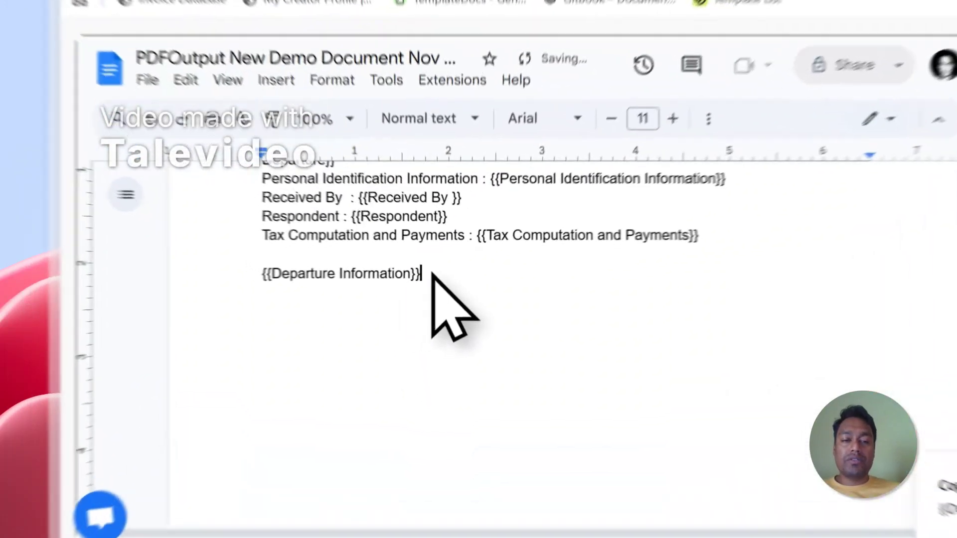
Copy the Adjustments to Income placeholder from the property list and paste it below the added {{Departure Information}} line
{"action": "left_click_drag", "start_coordinate": [324, 283], "coordinate": [227, 282]}
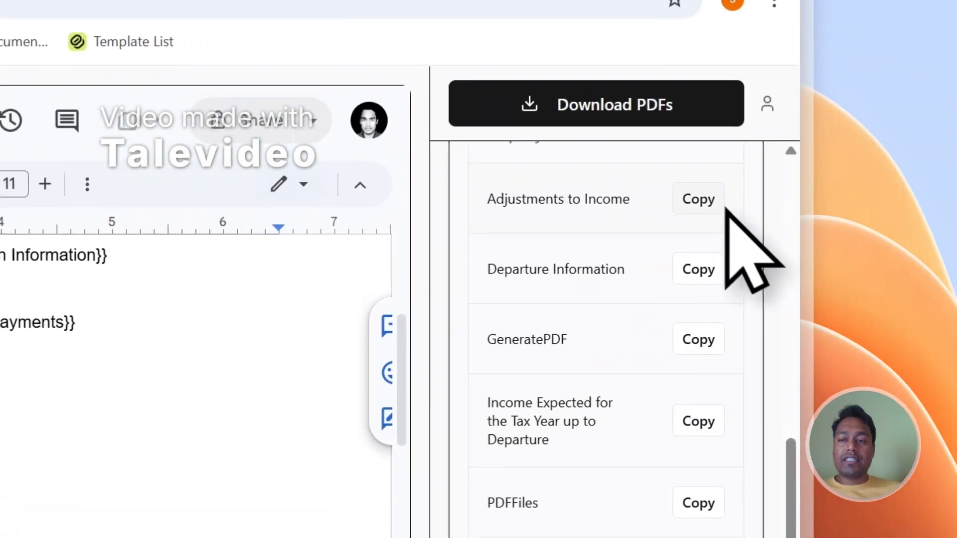
{"action": "left_click", "coordinate": [711, 231]}
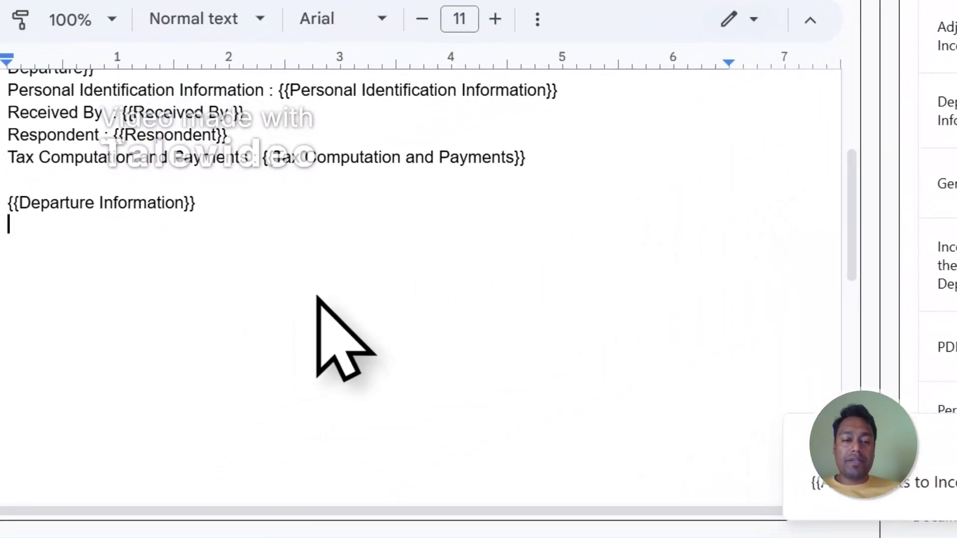
{"action": "left_click", "coordinate": [366, 280]}
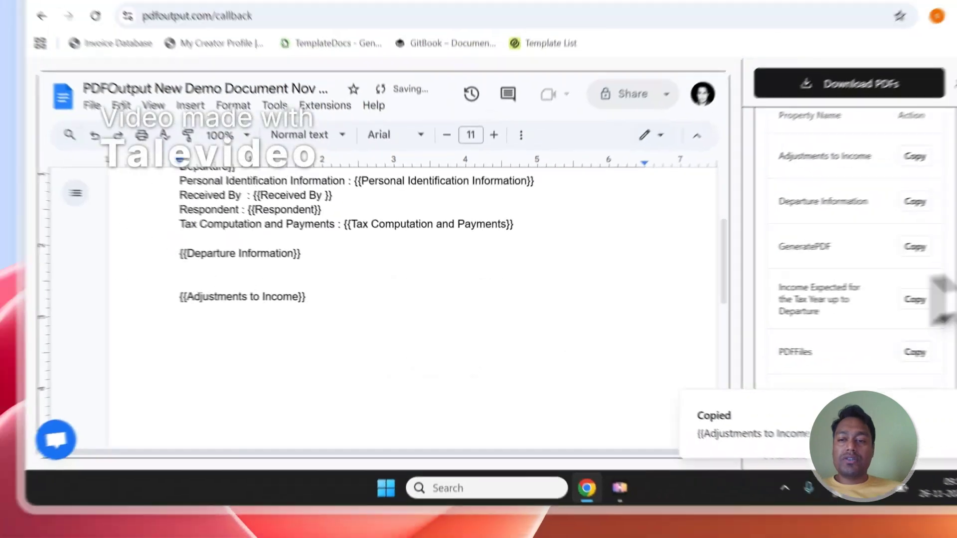
Read the Next Step instructions on inserting placeholder tags and review the placeholders in the document
{"action": "scroll", "coordinate": [767, 309], "scroll_direction": "up", "scroll_amount": 5}
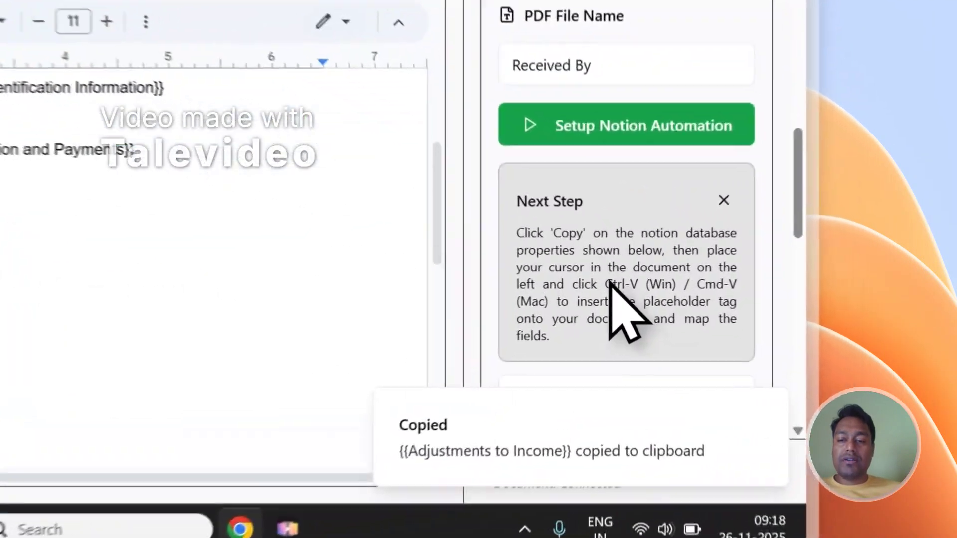
{"action": "left_click_drag", "start_coordinate": [741, 331], "coordinate": [710, 340]}
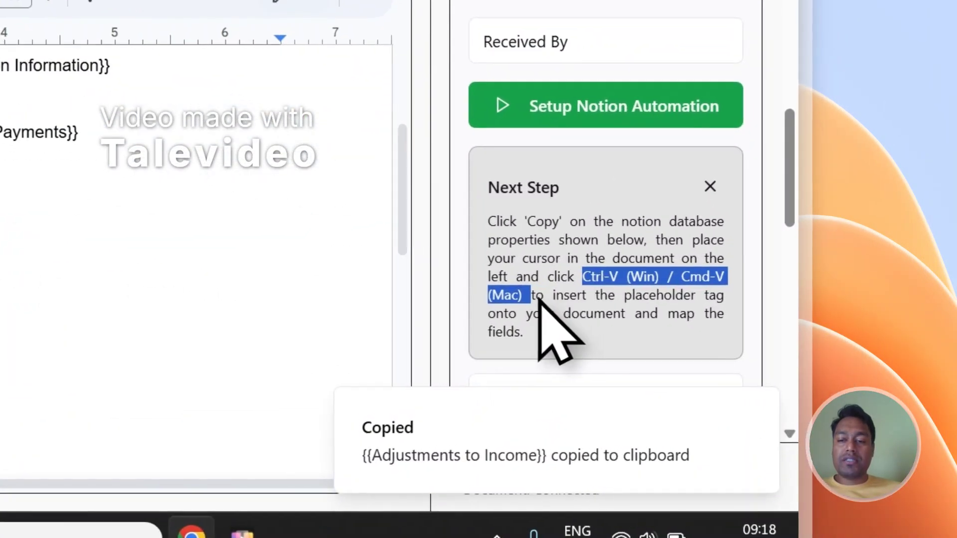
{"action": "scroll", "coordinate": [733, 349], "scroll_direction": "down", "scroll_amount": 3}
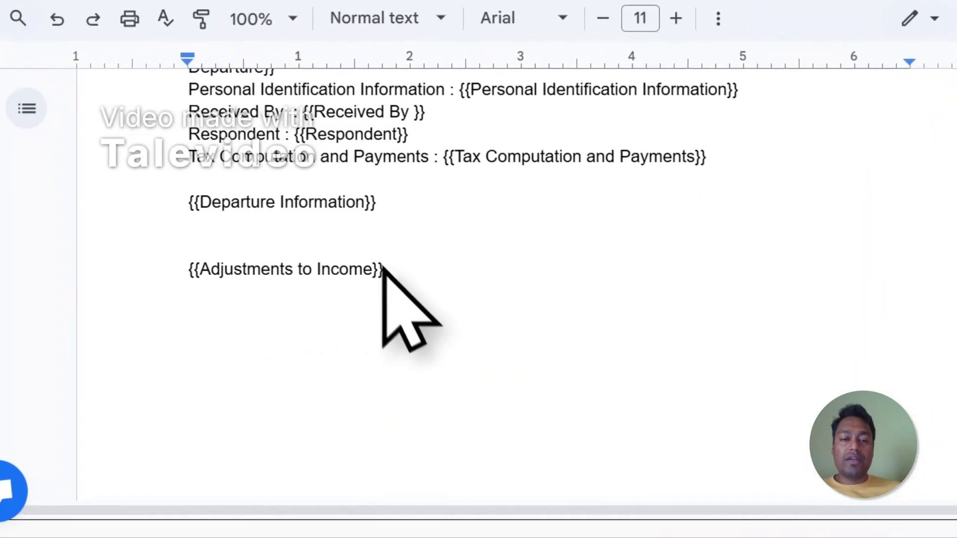
{"action": "scroll", "coordinate": [391, 210], "scroll_direction": "up", "scroll_amount": 1}
{"action": "scroll", "coordinate": [386, 206], "scroll_direction": "down", "scroll_amount": 2}
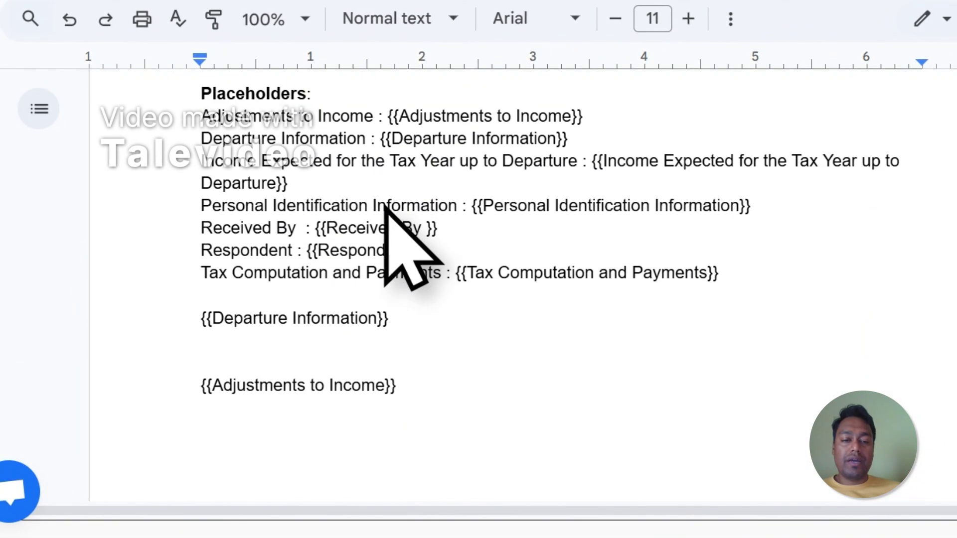
Delete the extra {{Departure Information}} and {{Adjustments to Income}} lines below the placeholder list and download the generated PDFs
{"action": "left_click_drag", "start_coordinate": [427, 359], "coordinate": [309, 344]}
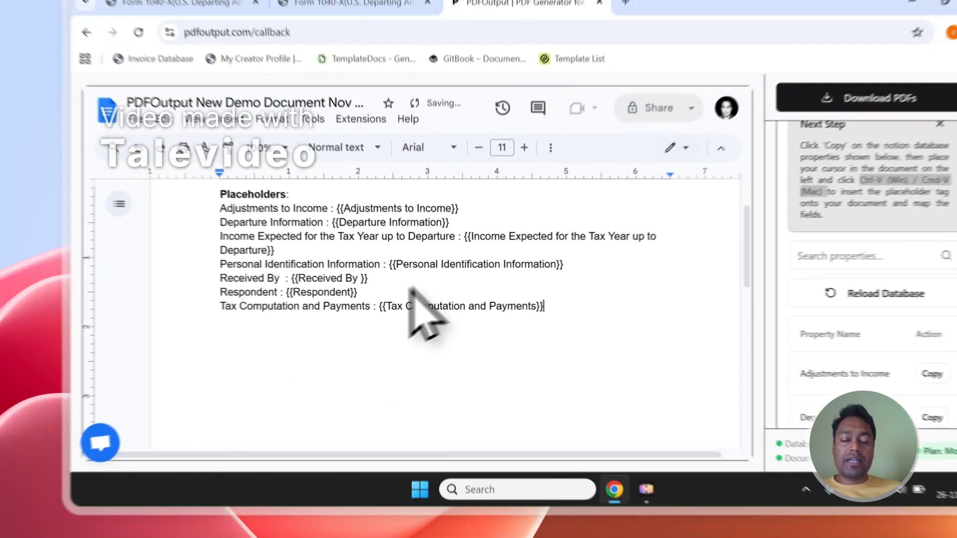
{"action": "scroll", "coordinate": [762, 343], "scroll_direction": "up", "scroll_amount": 8}
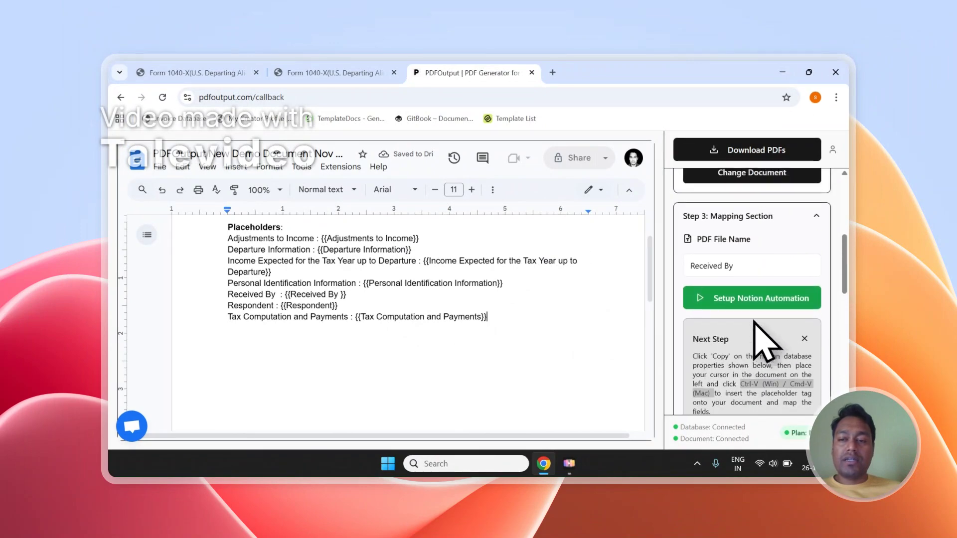
{"action": "left_click", "coordinate": [757, 152]}
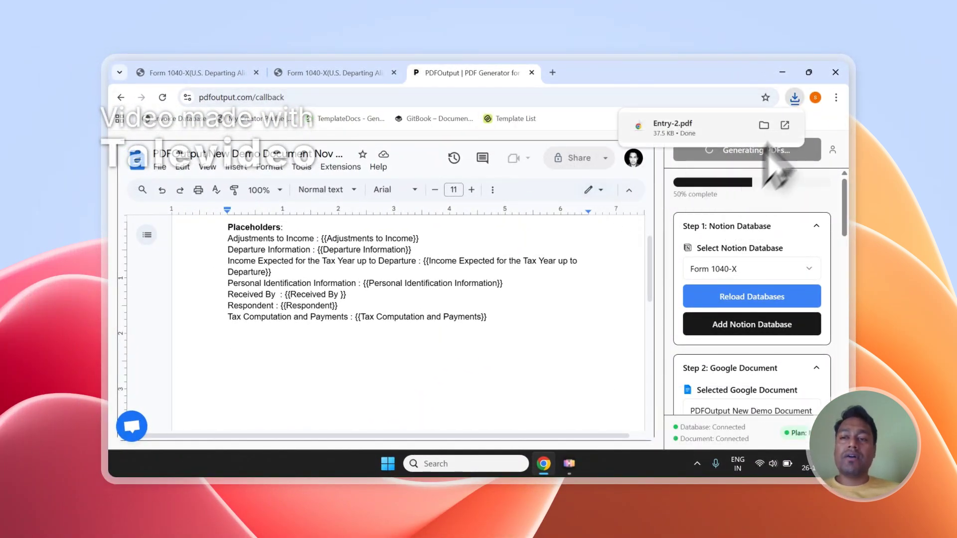
Open Entry-1.pdf from the PDFFiles column of the Notion responses database and check its filled-in placeholder values
{"action": "left_click", "coordinate": [360, 73]}
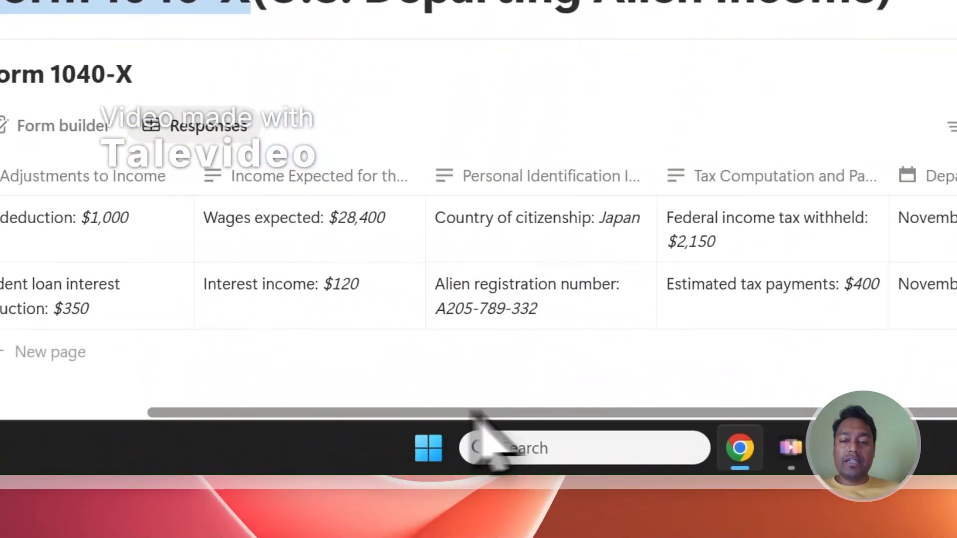
{"action": "left_click_drag", "start_coordinate": [473, 412], "coordinate": [895, 408]}
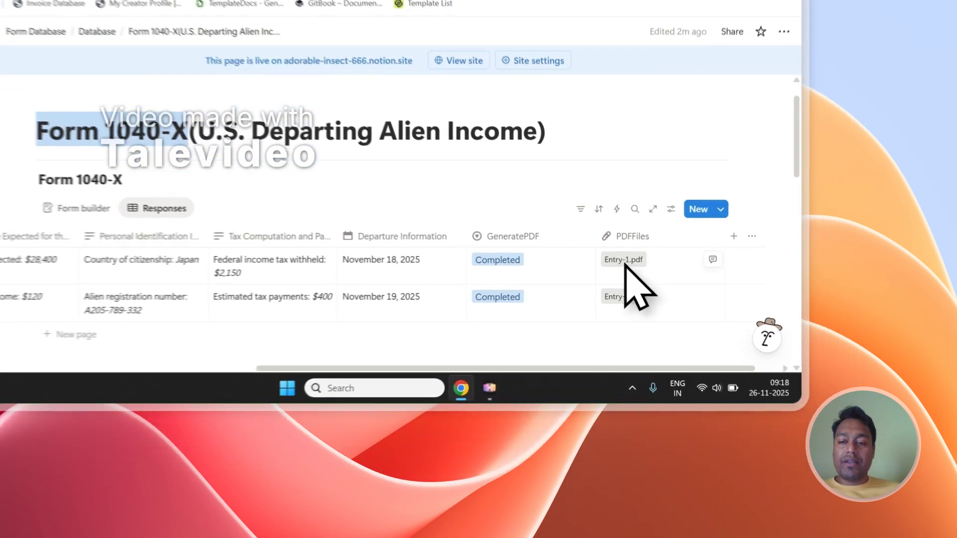
{"action": "left_click", "coordinate": [689, 349]}
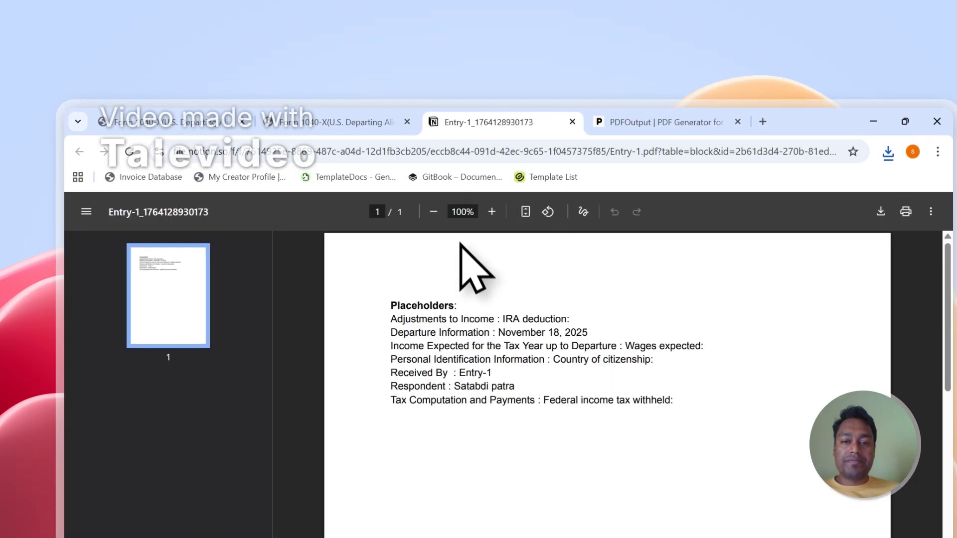
{"action": "left_click_drag", "start_coordinate": [659, 402], "coordinate": [366, 323]}
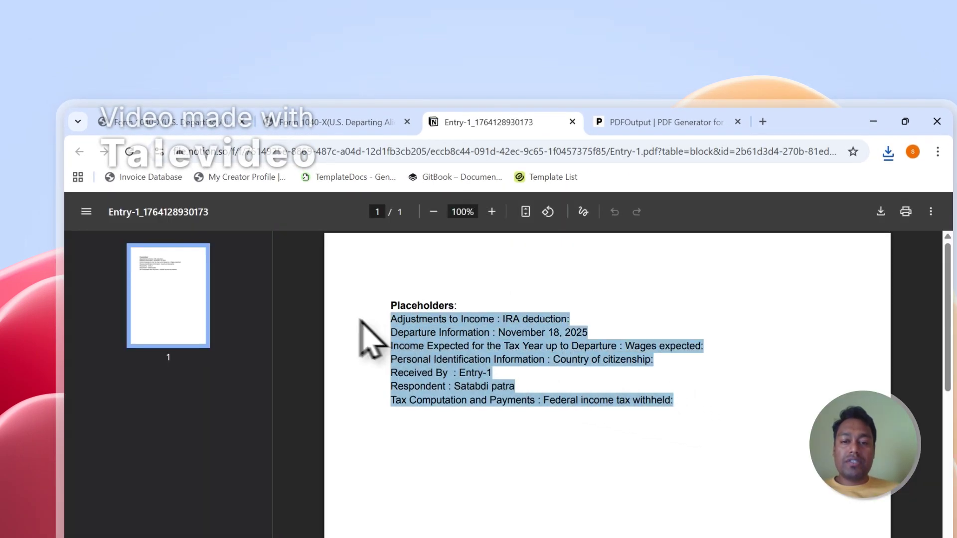
{"action": "left_click", "coordinate": [417, 343]}
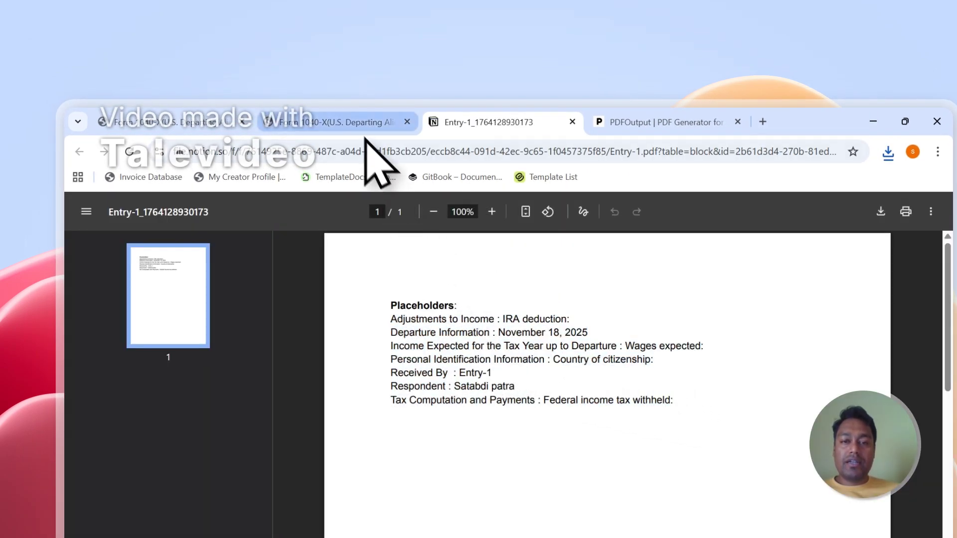
Open Entry-2.pdf from the Notion responses database and compare its filled-in values with the Entry-1 PDF
{"action": "left_click", "coordinate": [349, 122]}
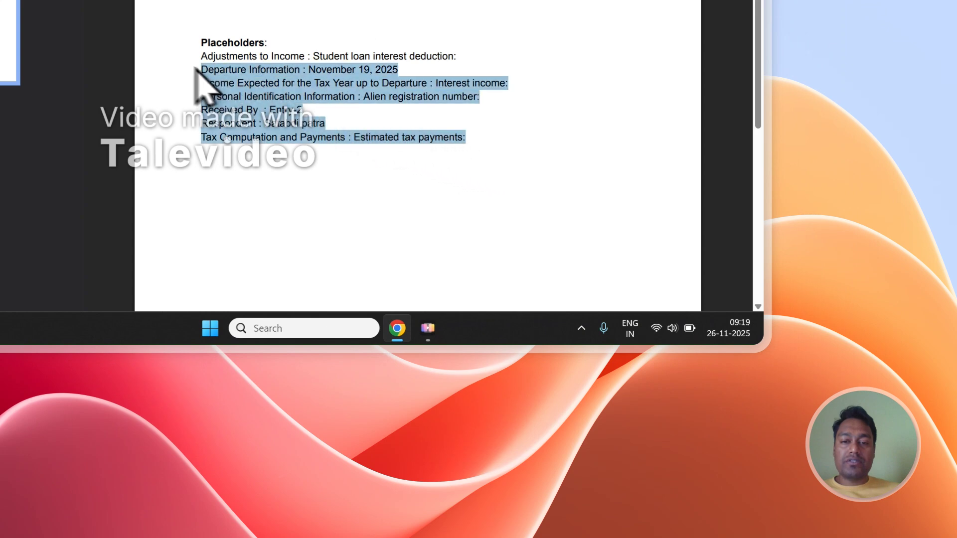
{"action": "left_click", "coordinate": [242, 74]}
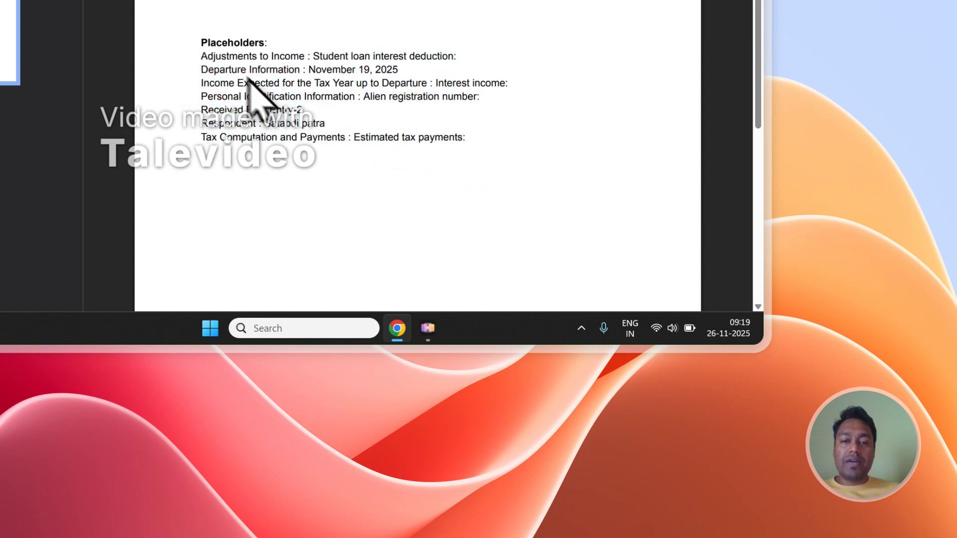
{"action": "left_click", "coordinate": [470, 75]}
{"action": "left_click", "coordinate": [429, 101]}
{"action": "left_click", "coordinate": [523, 112]}
{"action": "left_click", "coordinate": [430, 112]}
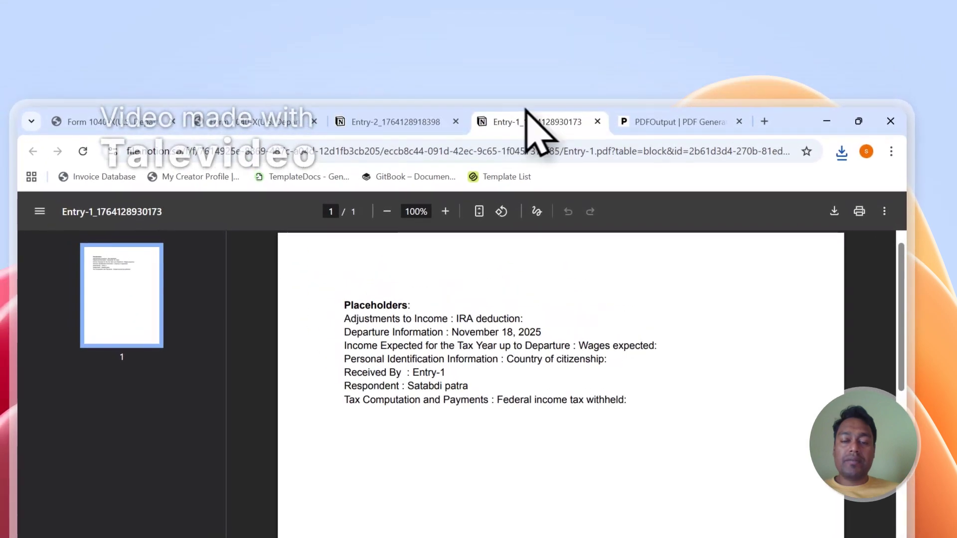
{"action": "left_click", "coordinate": [537, 123]}
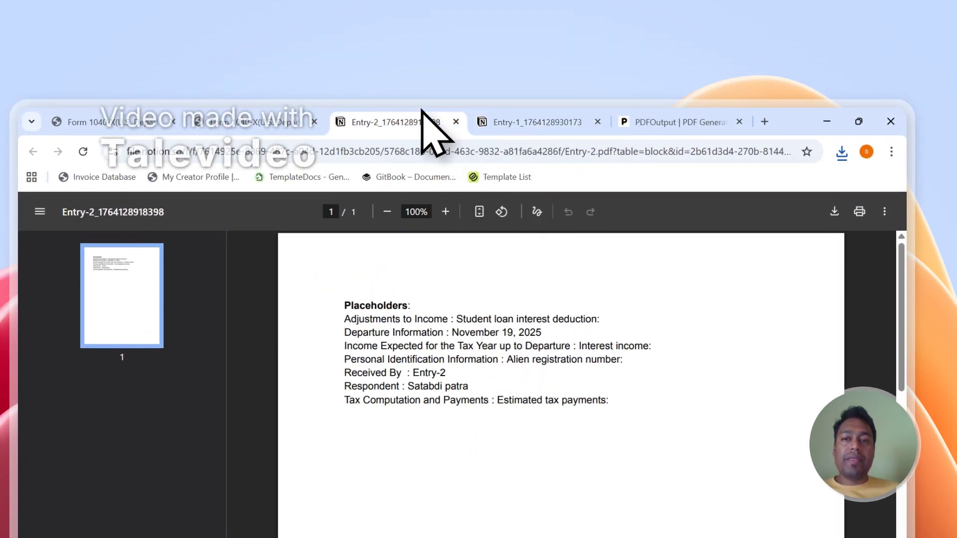
{"action": "left_click", "coordinate": [267, 114]}
Set up the Notion automation for the Form 1040-X database in PDFOutput's mapping section
{"action": "left_click", "coordinate": [643, 122]}
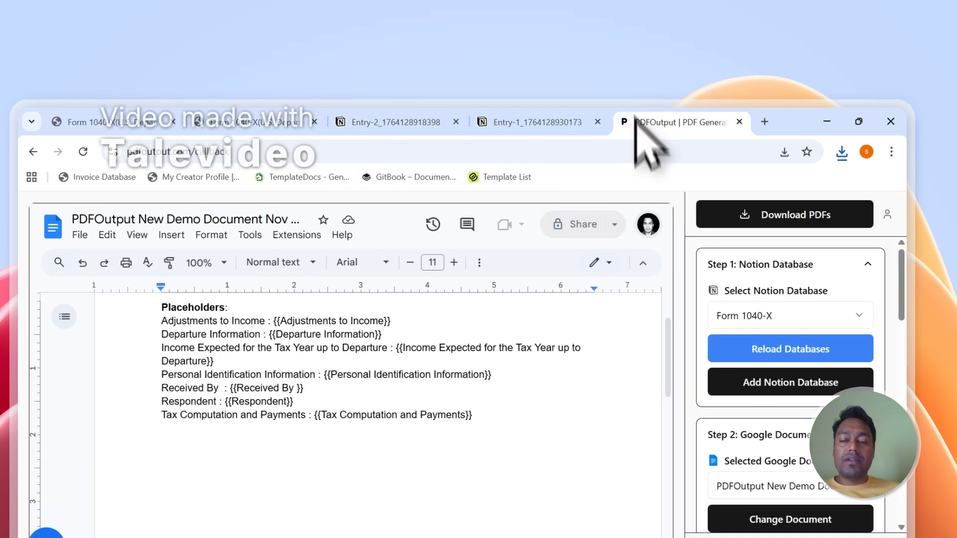
{"action": "scroll", "coordinate": [812, 414], "scroll_direction": "down", "scroll_amount": 5}
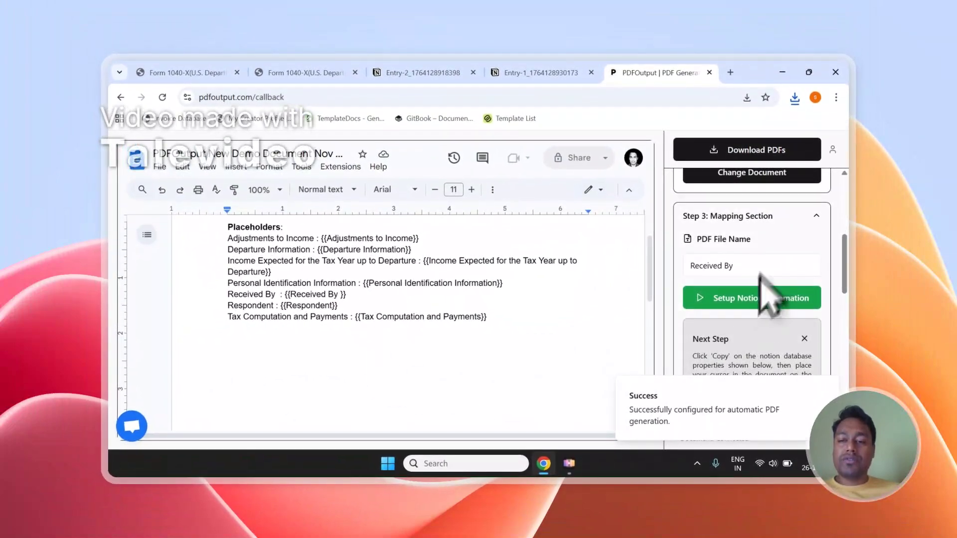
Review the questions of the Form 1040-X Notion form and return to its responses database
{"action": "left_click", "coordinate": [321, 74]}
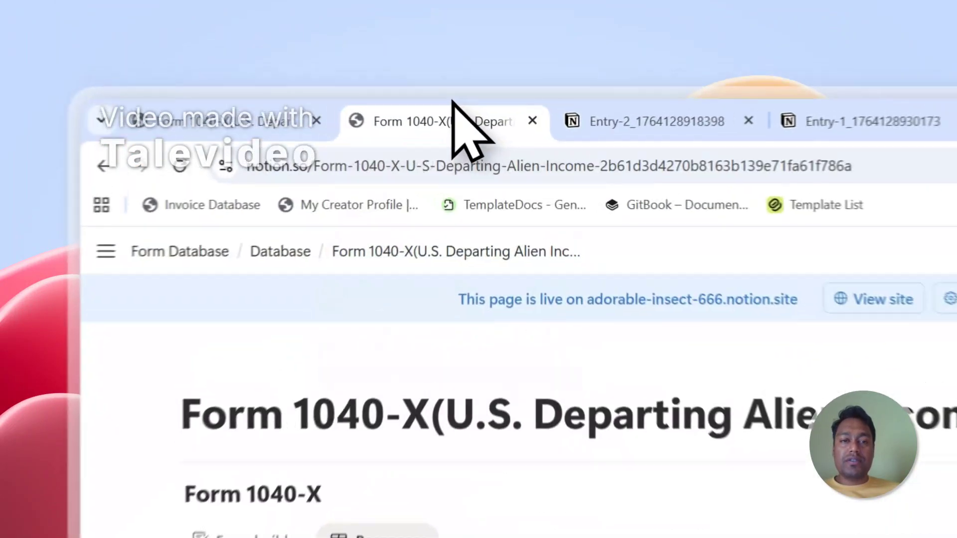
{"action": "left_click", "coordinate": [194, 72]}
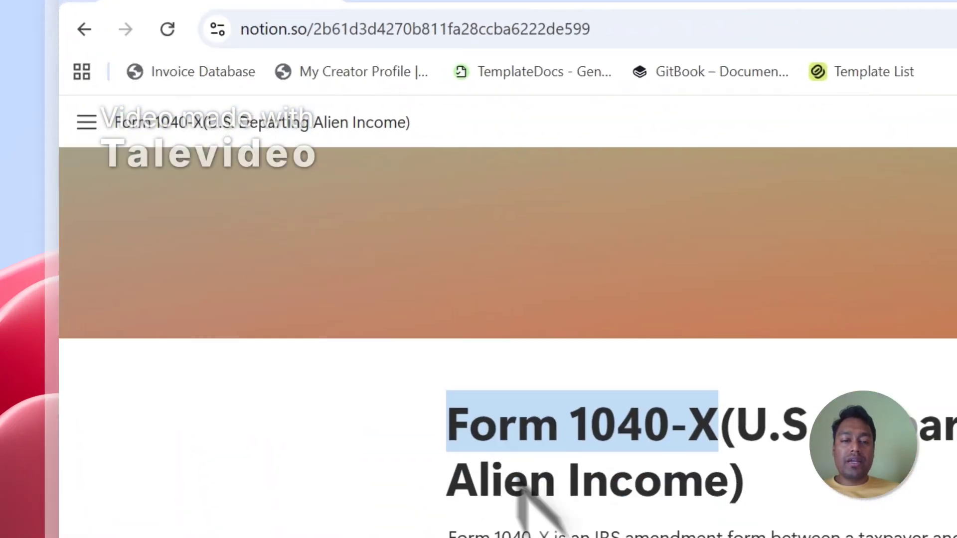
{"action": "scroll", "coordinate": [520, 491], "scroll_direction": "down", "scroll_amount": 10}
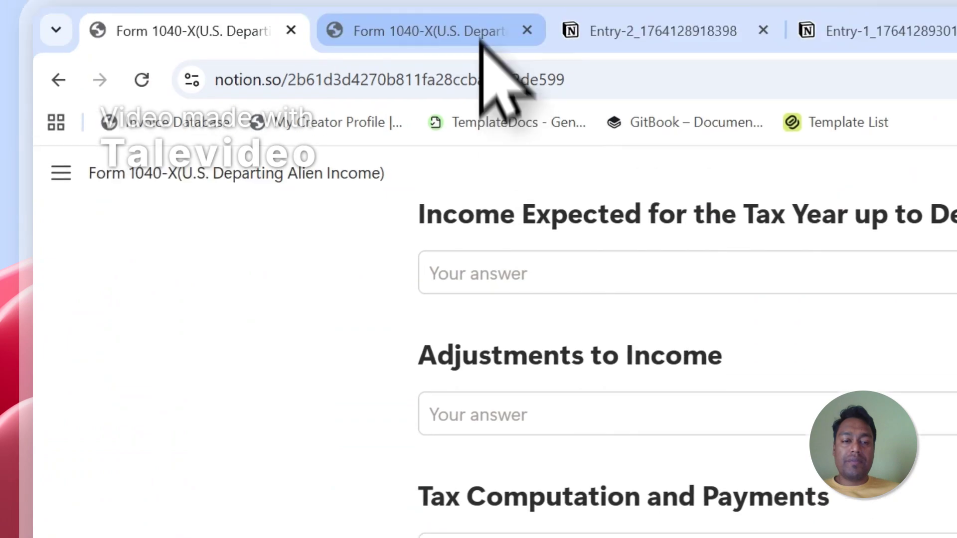
{"action": "left_click", "coordinate": [481, 41]}
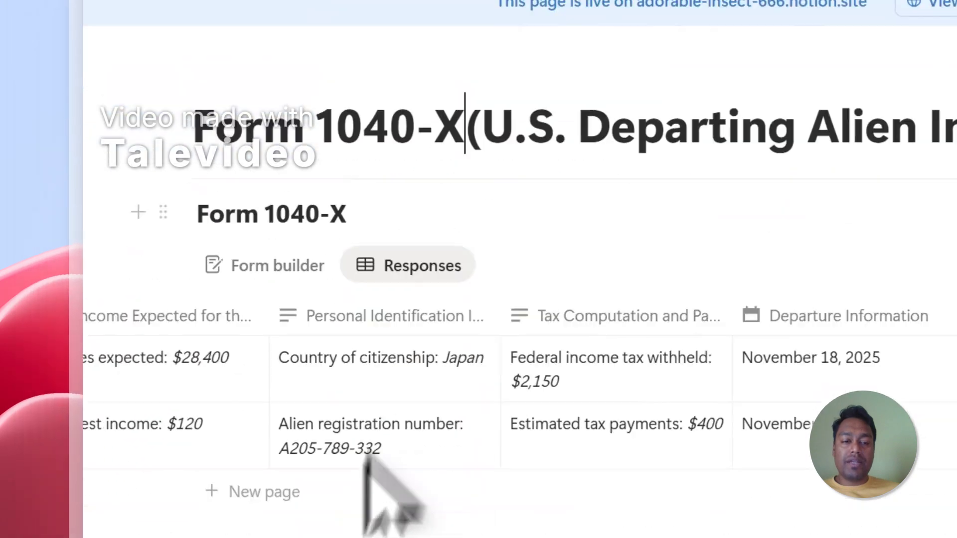
Add a blank entry to the responses database with GeneratePDF set to Ready to Generate, and close both PDF tabs
{"action": "left_click", "coordinate": [750, 254]}
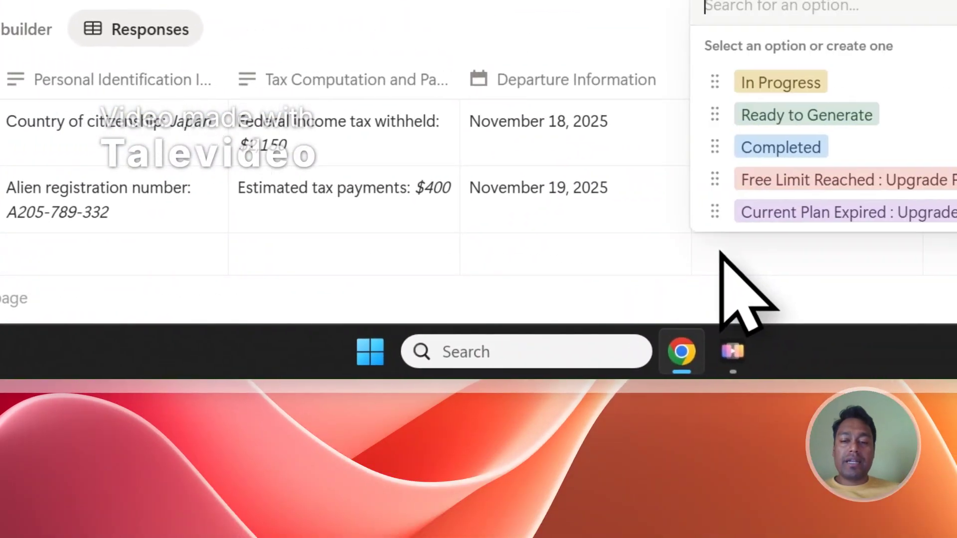
{"action": "left_click", "coordinate": [792, 114]}
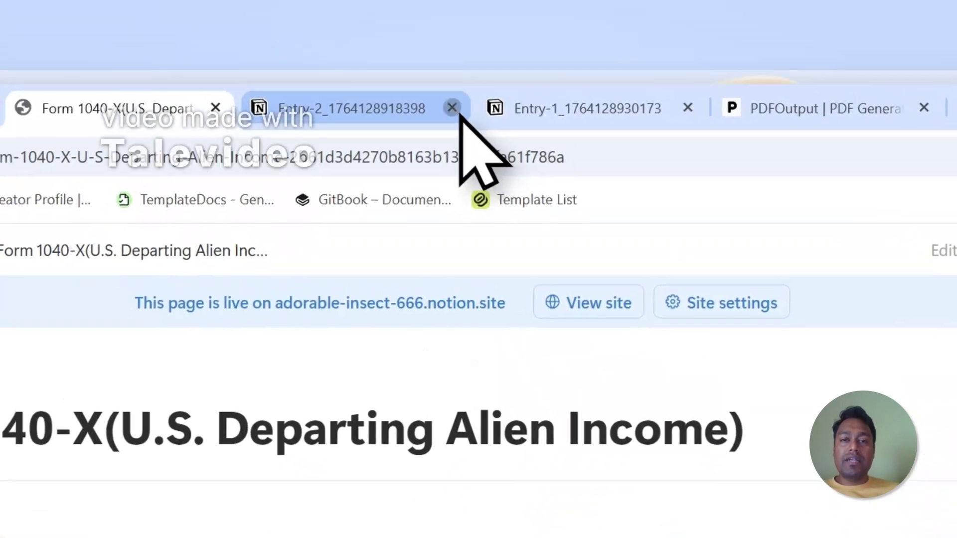
{"action": "left_click", "coordinate": [455, 110]}
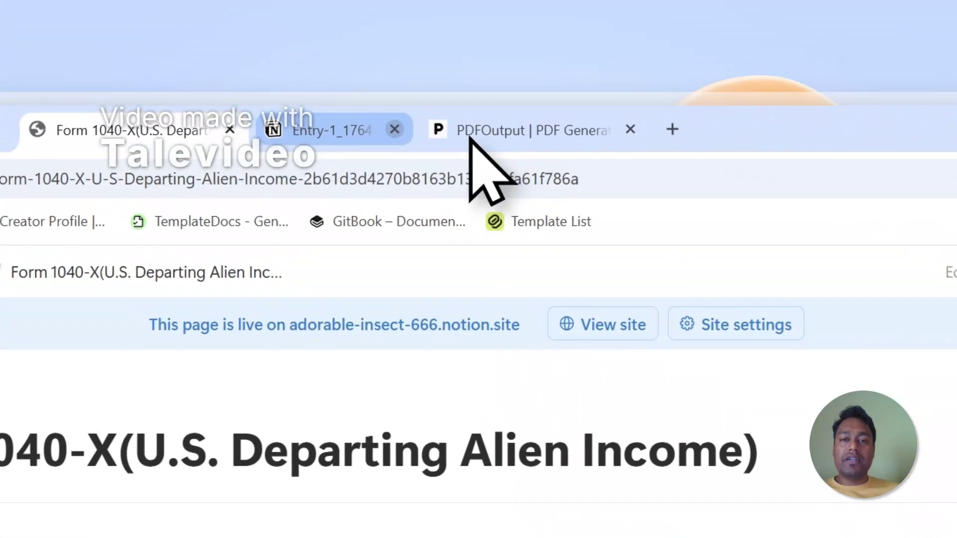
{"action": "left_click", "coordinate": [441, 119]}
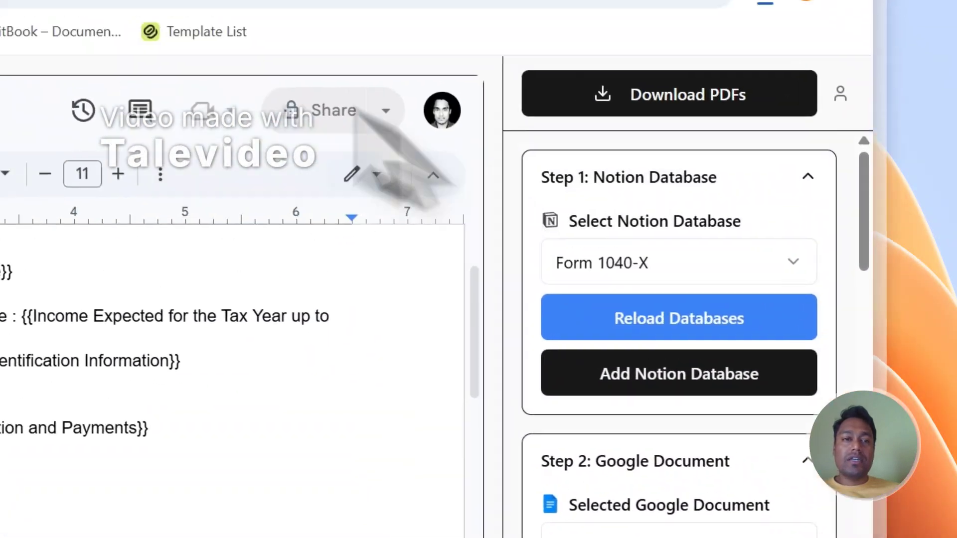
Add another blank entry to the Notion responses database and choose a GeneratePDF status for it
{"action": "left_click", "coordinate": [196, 92]}
{"action": "left_click", "coordinate": [495, 74]}
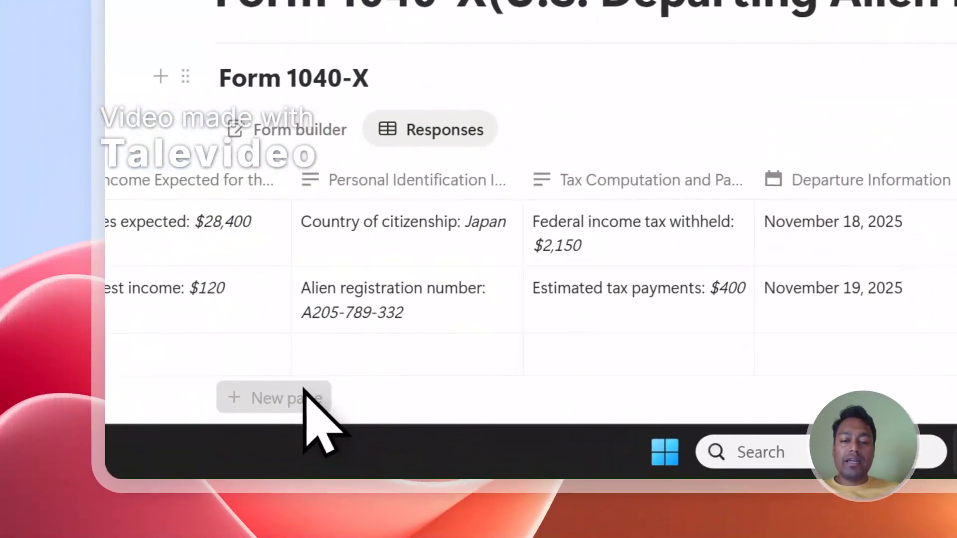
{"action": "left_click", "coordinate": [279, 528]}
{"action": "scroll", "coordinate": [792, 239], "scroll_direction": "down", "scroll_amount": 1}
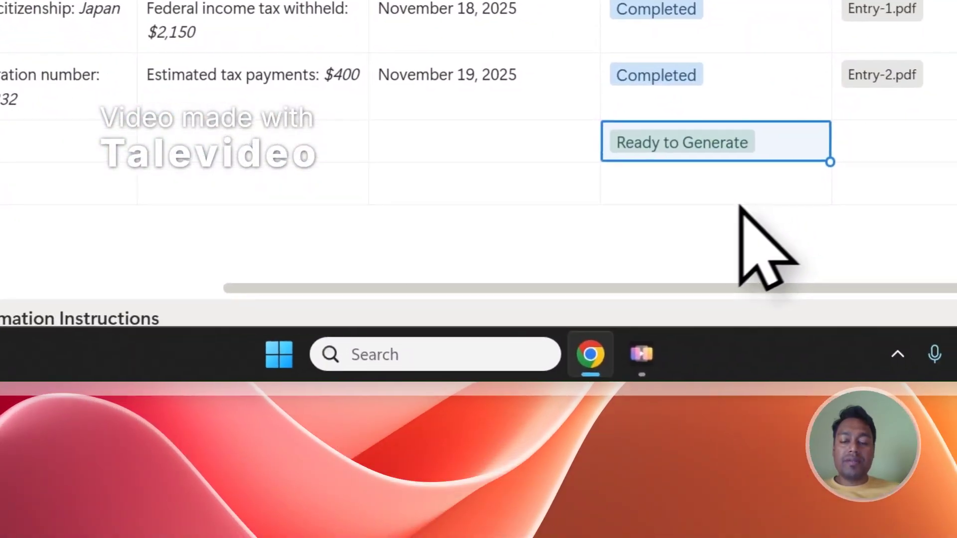
{"action": "left_click", "coordinate": [718, 197]}
{"action": "left_click", "coordinate": [697, 42]}
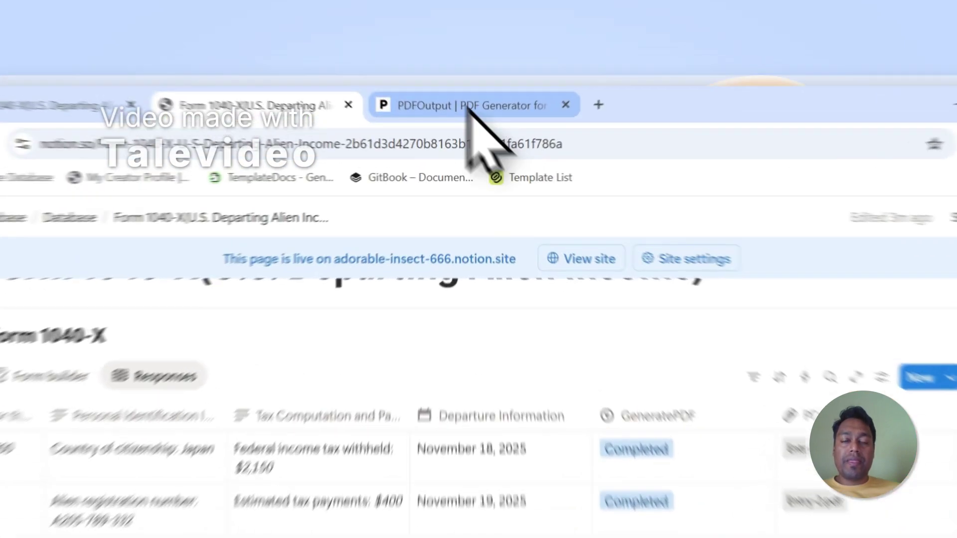
Switch to PDFOutput and view its support chat, closing the chat again
{"action": "left_click", "coordinate": [484, 72]}
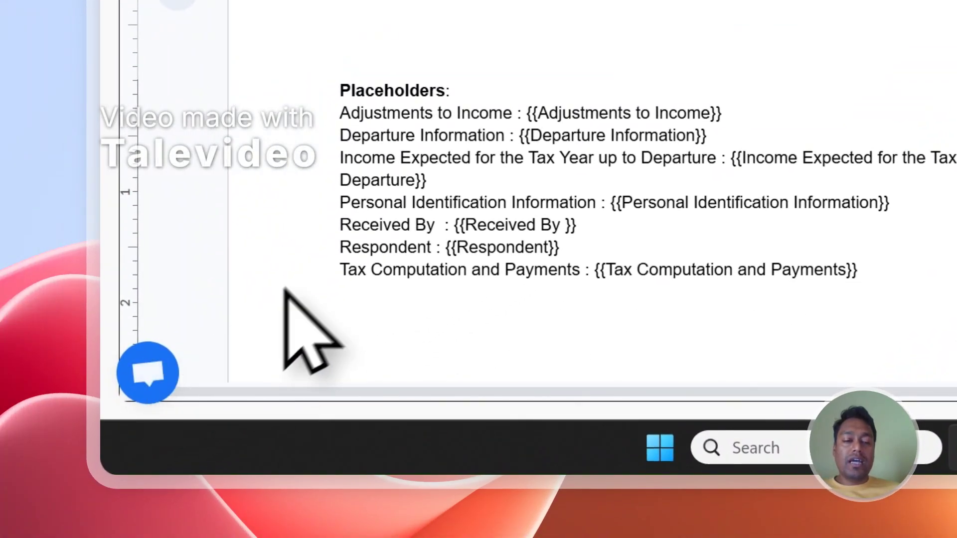
{"action": "left_click", "coordinate": [147, 373]}
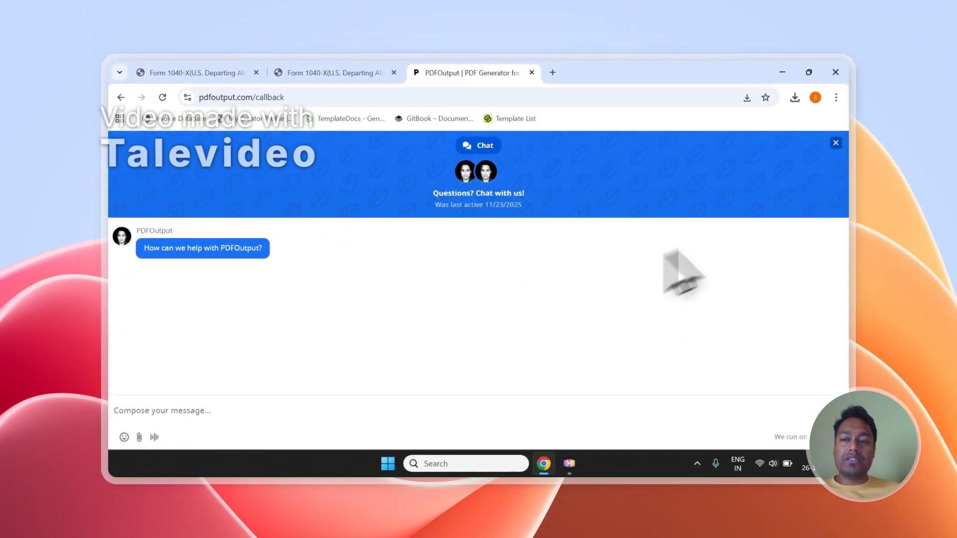
{"action": "left_click", "coordinate": [836, 144]}
Open the PDFOutput account options and sign out
{"action": "left_click", "coordinate": [833, 150]}
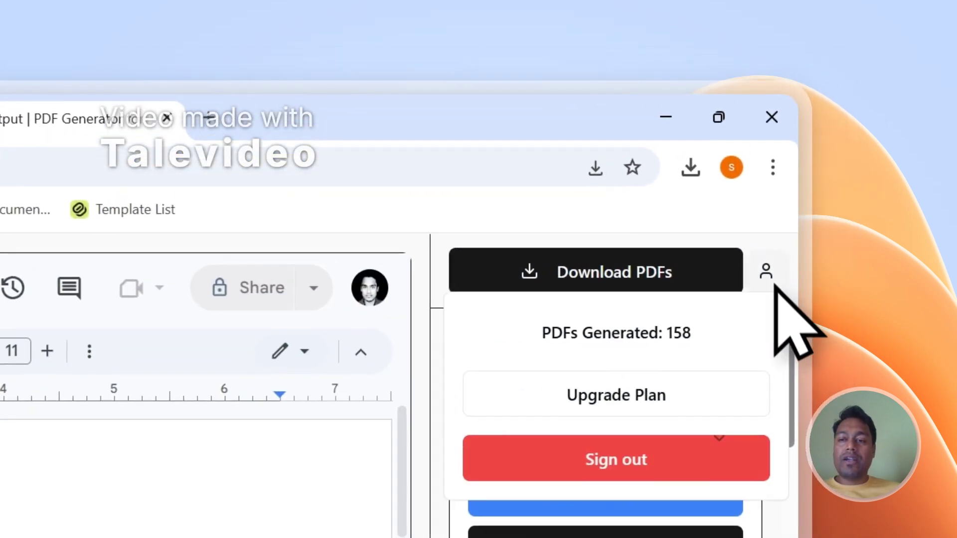
{"action": "left_click", "coordinate": [616, 474]}
Look through the PDFOutput home page and its contact form, and return to the Notion responses database
{"action": "scroll", "coordinate": [792, 349], "scroll_direction": "down", "scroll_amount": 5}
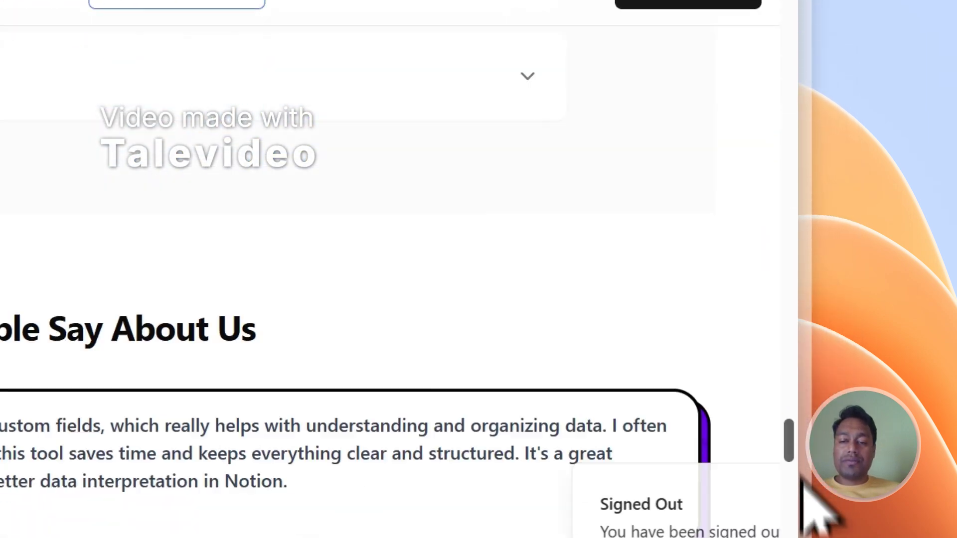
{"action": "scroll", "coordinate": [797, 448], "scroll_direction": "down", "scroll_amount": 10}
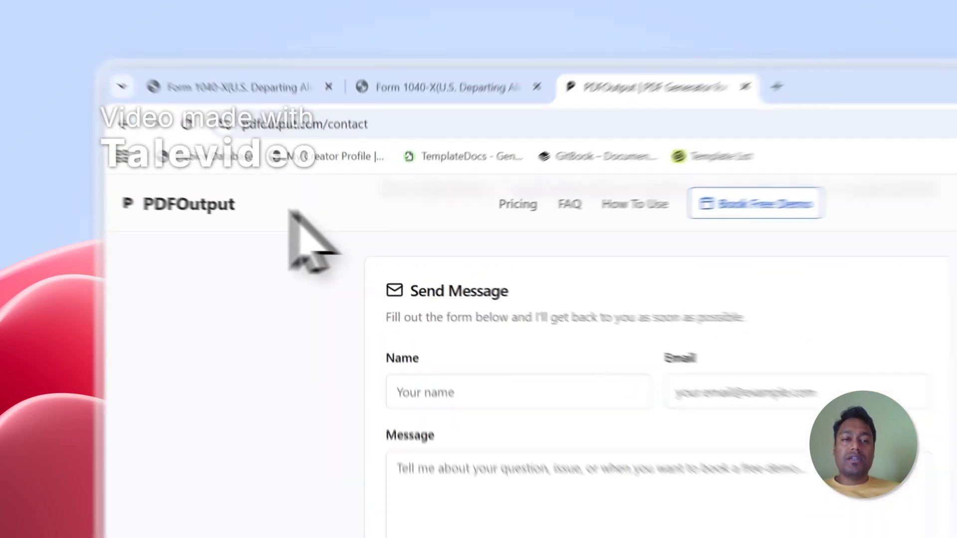
{"action": "left_click", "coordinate": [189, 150]}
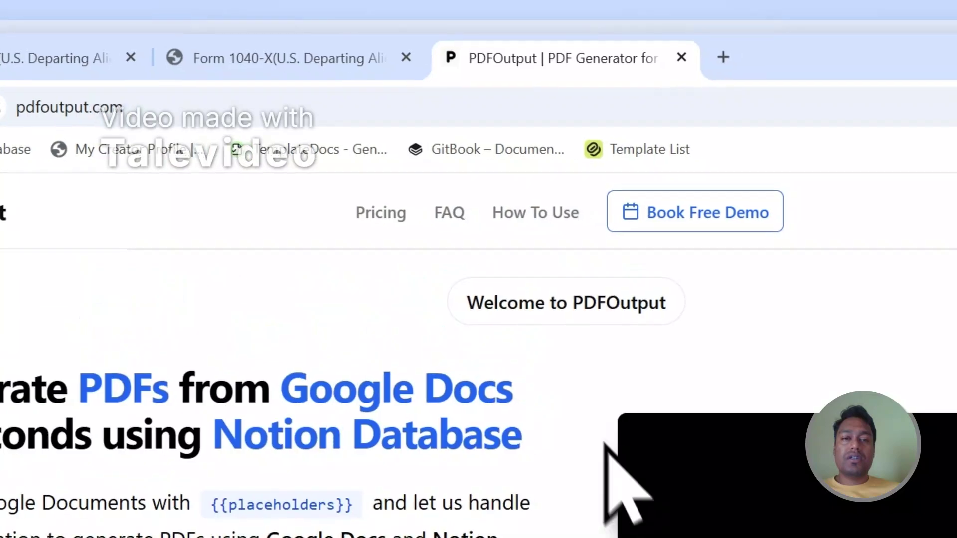
{"action": "left_click", "coordinate": [249, 58]}
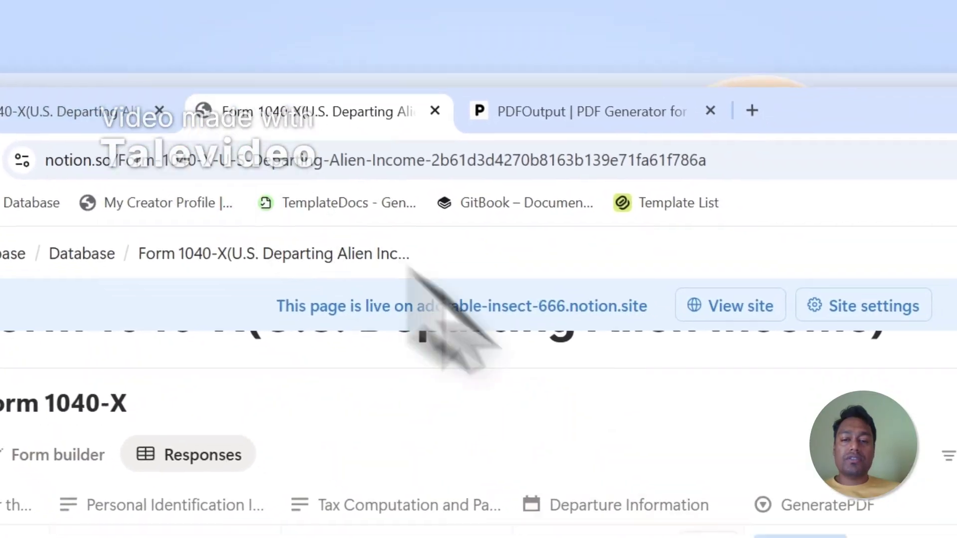